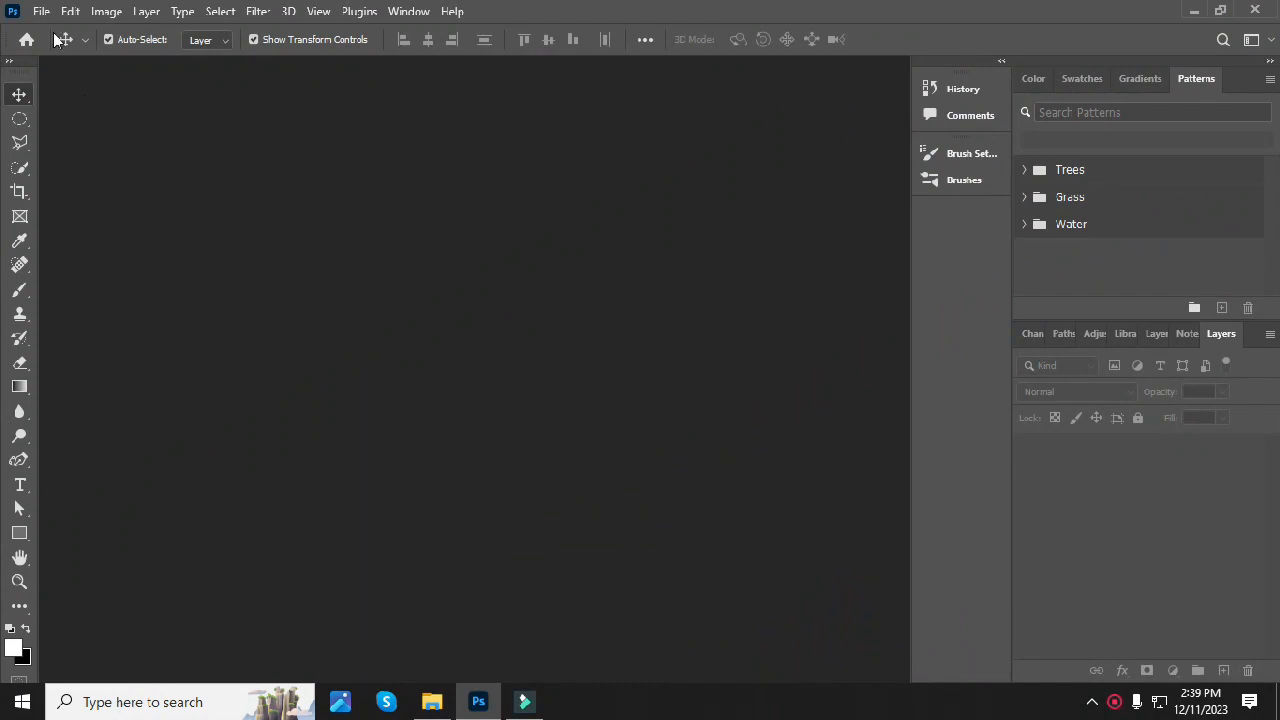
# Open the classic car JPG photo from the Car folder
pyautogui.click(41, 11)
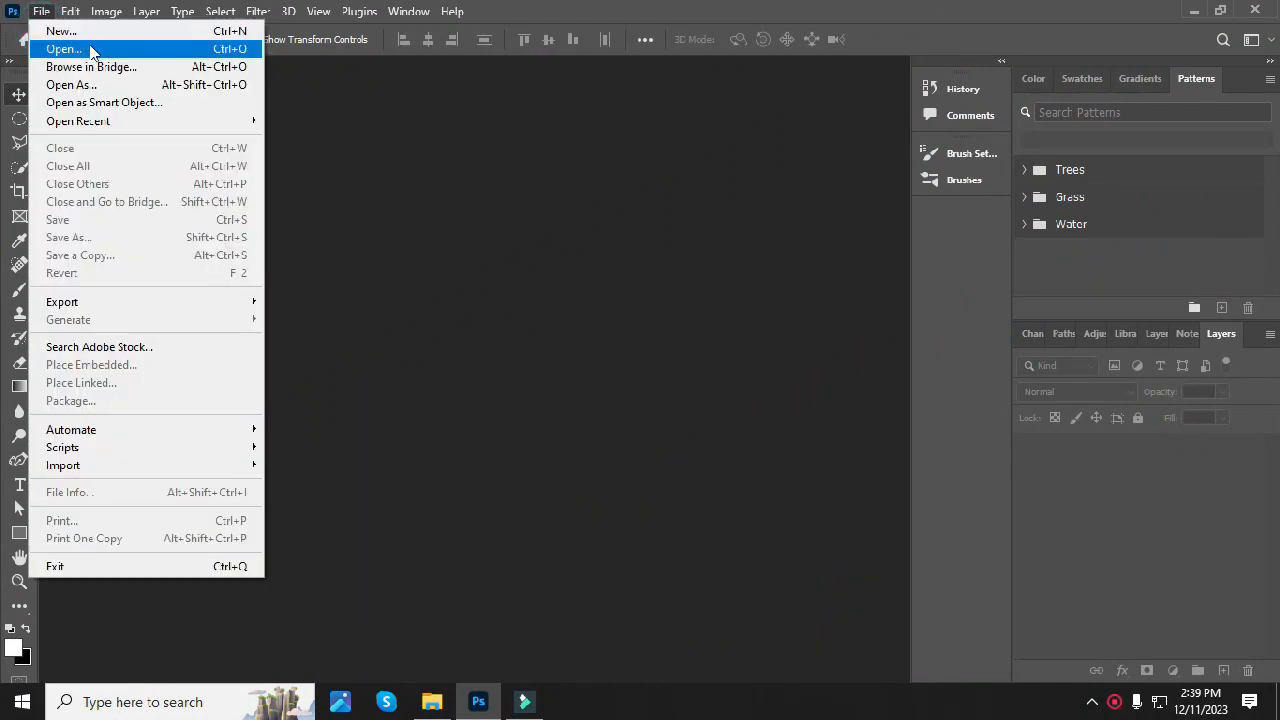
pyautogui.click(92, 48)
pyautogui.click(251, 163)
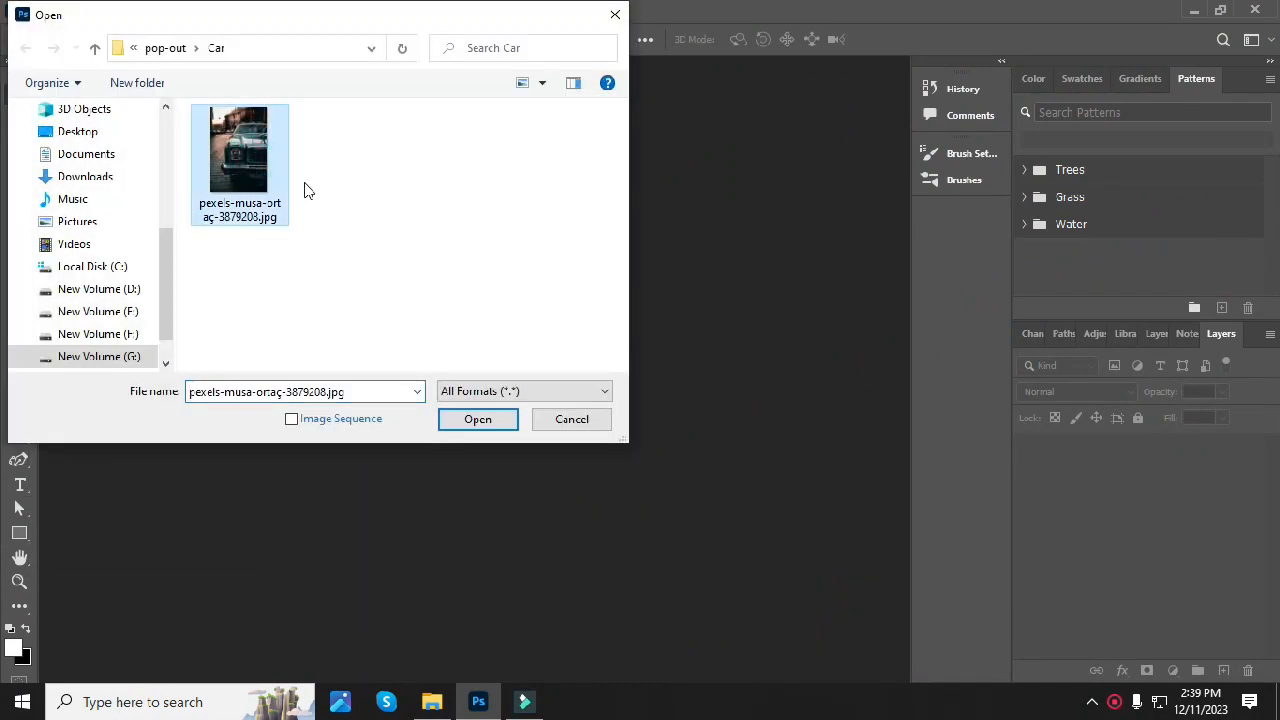
pyautogui.click(463, 425)
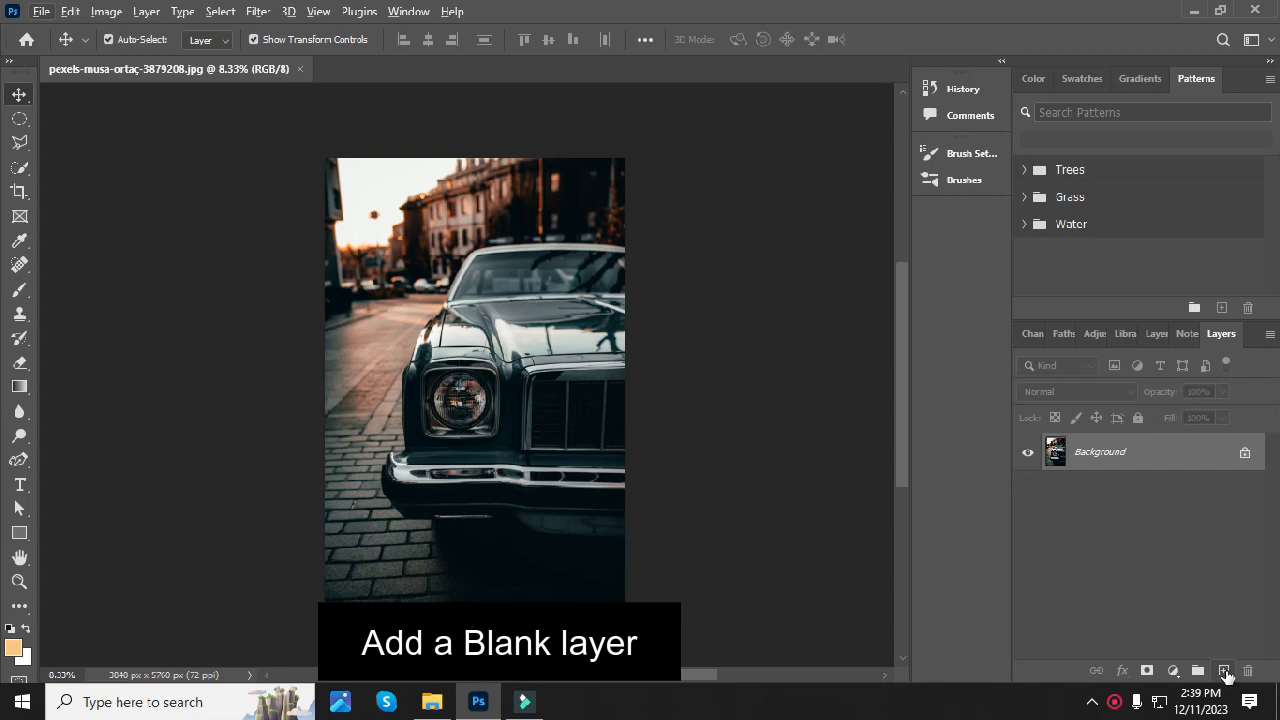
# Add a blank layer above the Background and choose the Brush tool with the Soft Round tip
pyautogui.click(1222, 671)
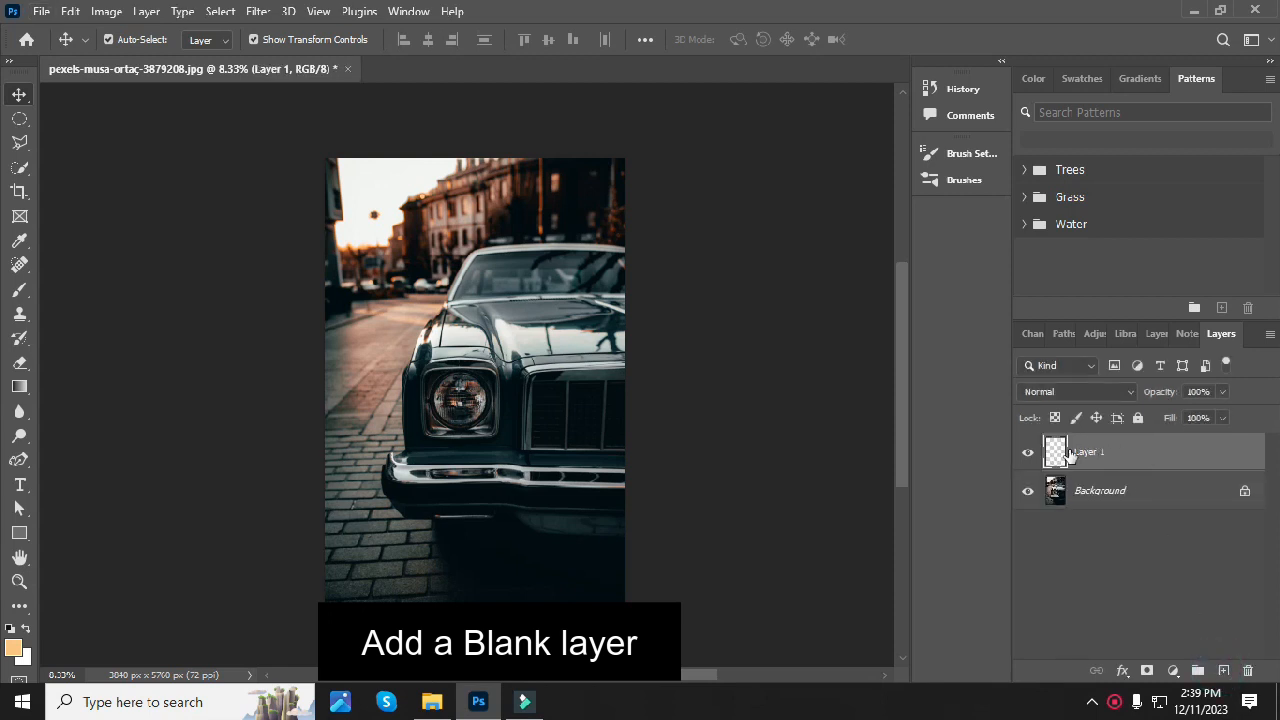
pyautogui.click(16, 296)
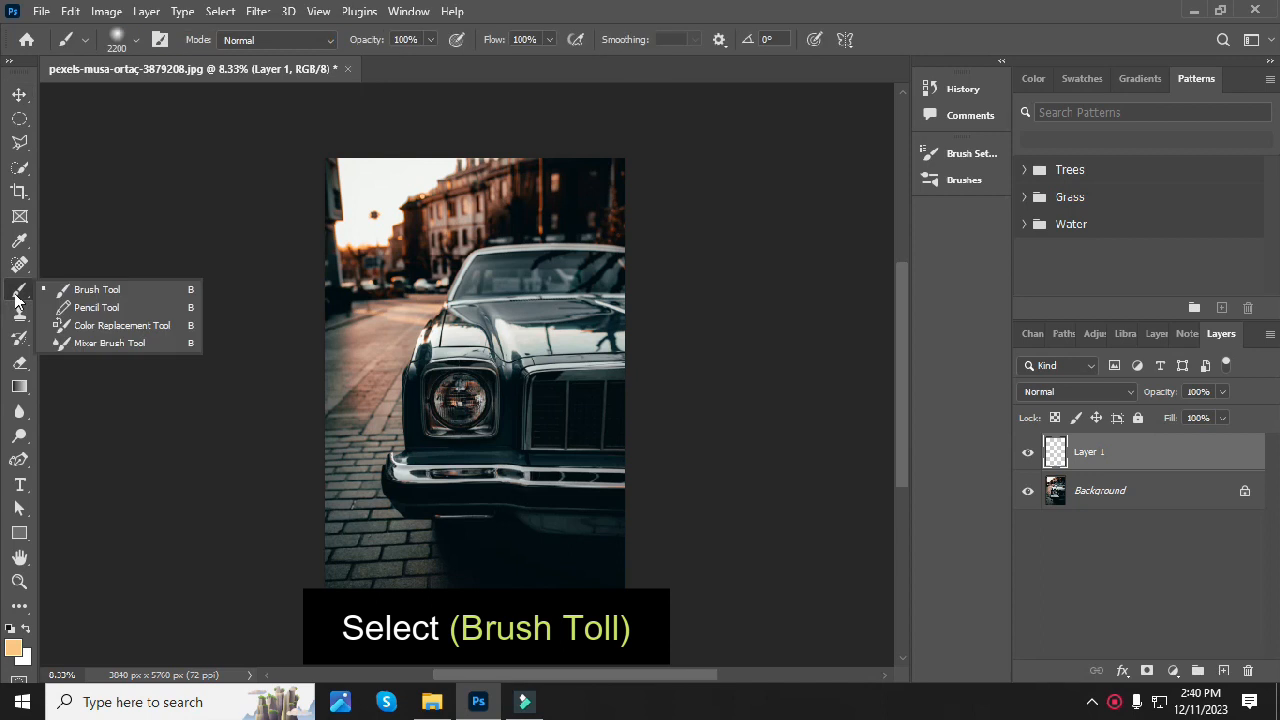
pyautogui.click(120, 293)
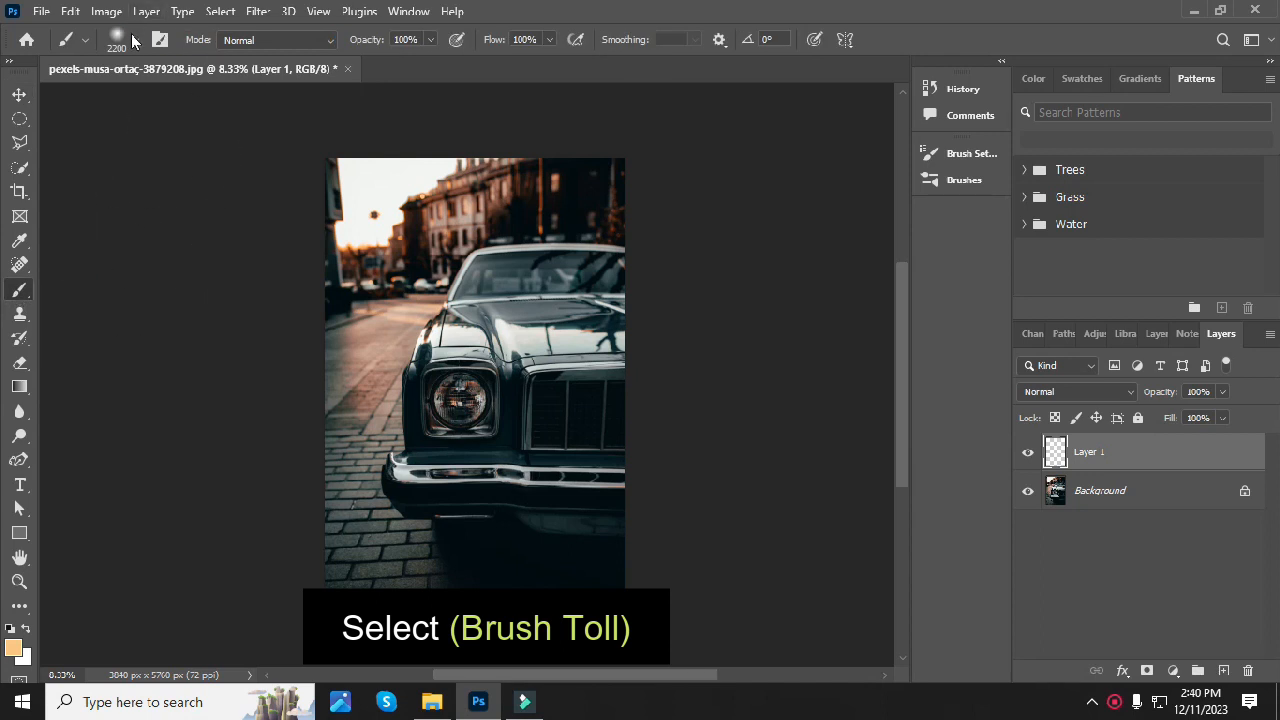
pyautogui.click(134, 45)
pyautogui.click(112, 288)
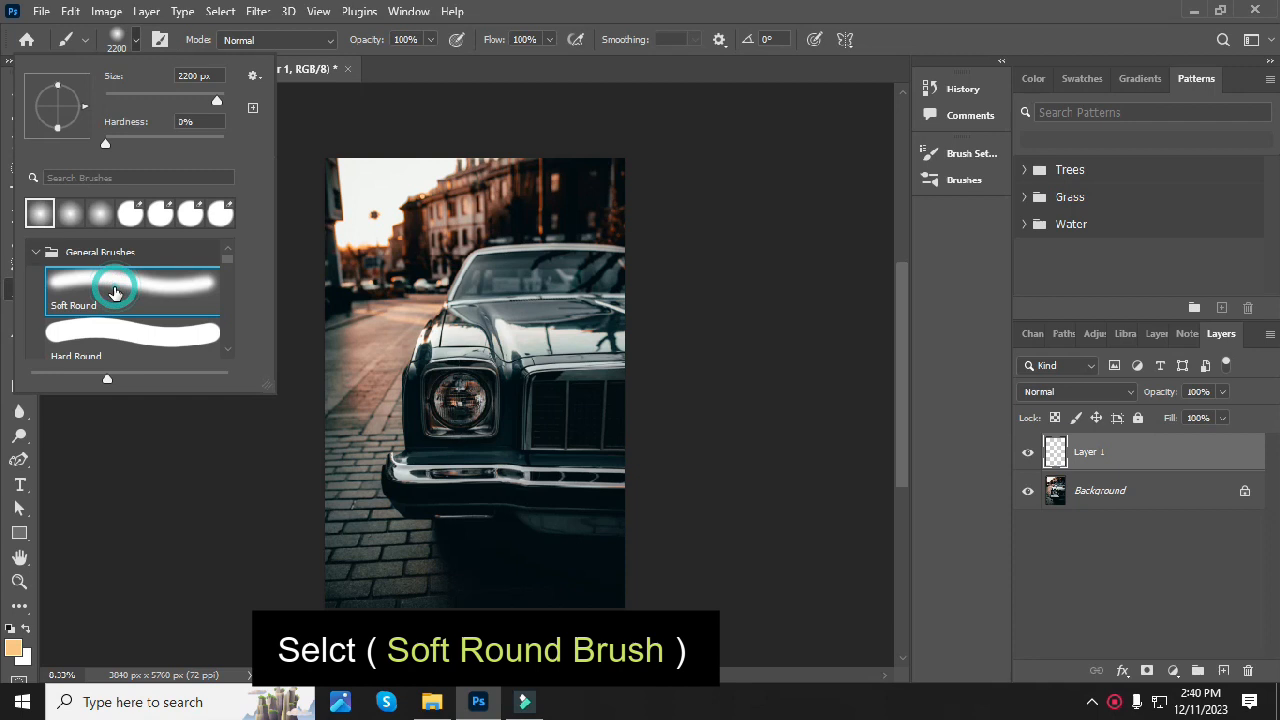
pyautogui.click(531, 20)
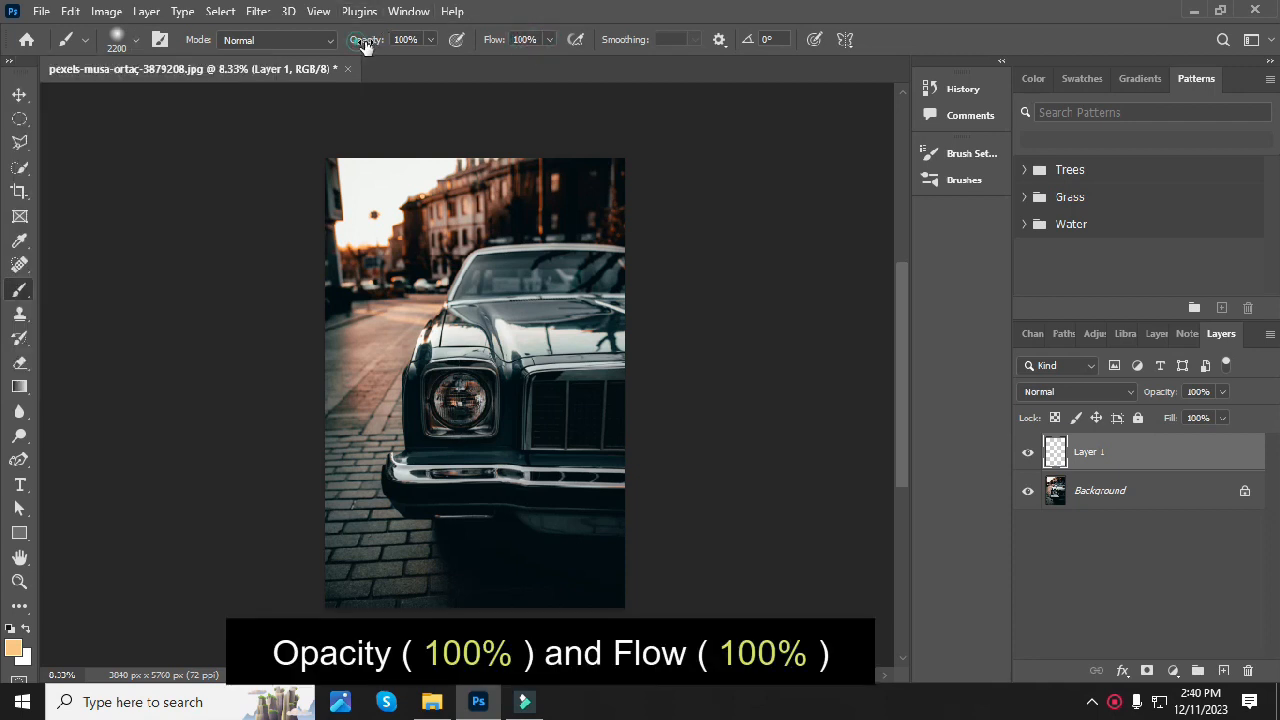
# Set the foreground color to warm light orange, hex ffc682
pyautogui.click(15, 647)
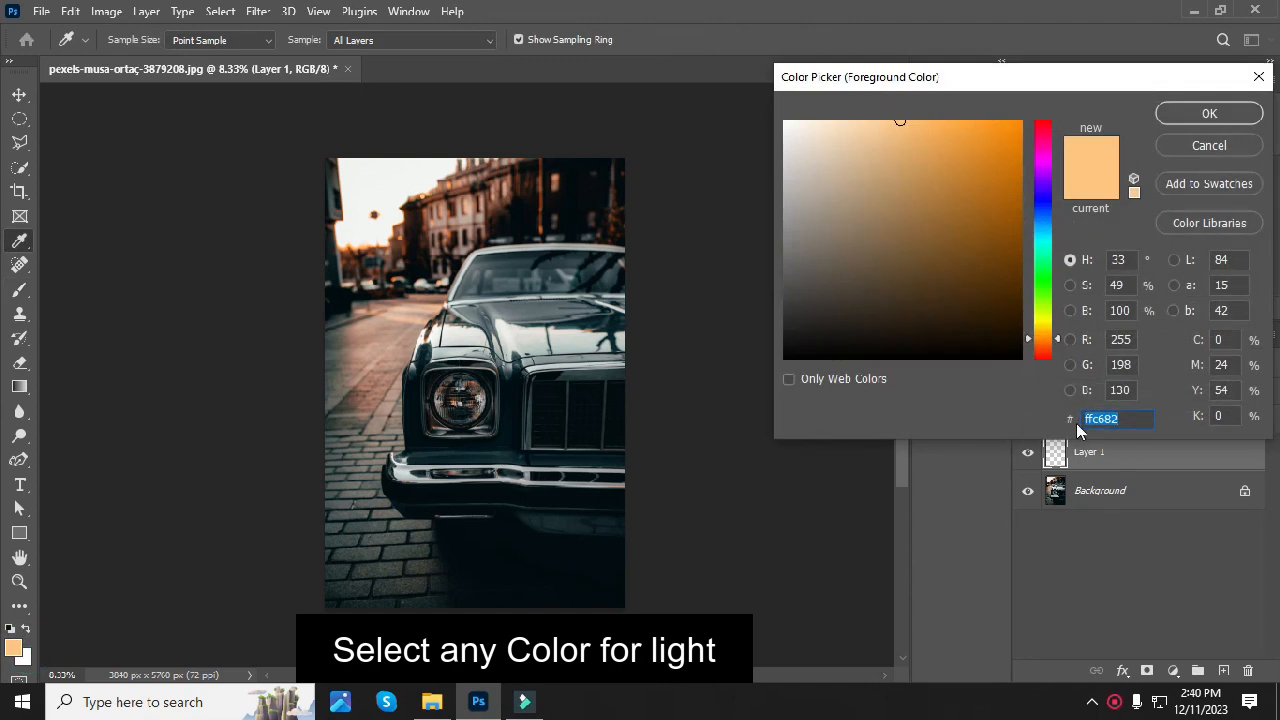
pyautogui.moveTo(1129, 418); pyautogui.dragTo(1021, 428)
pyautogui.moveTo(1125, 416); pyautogui.dragTo(1083, 418)
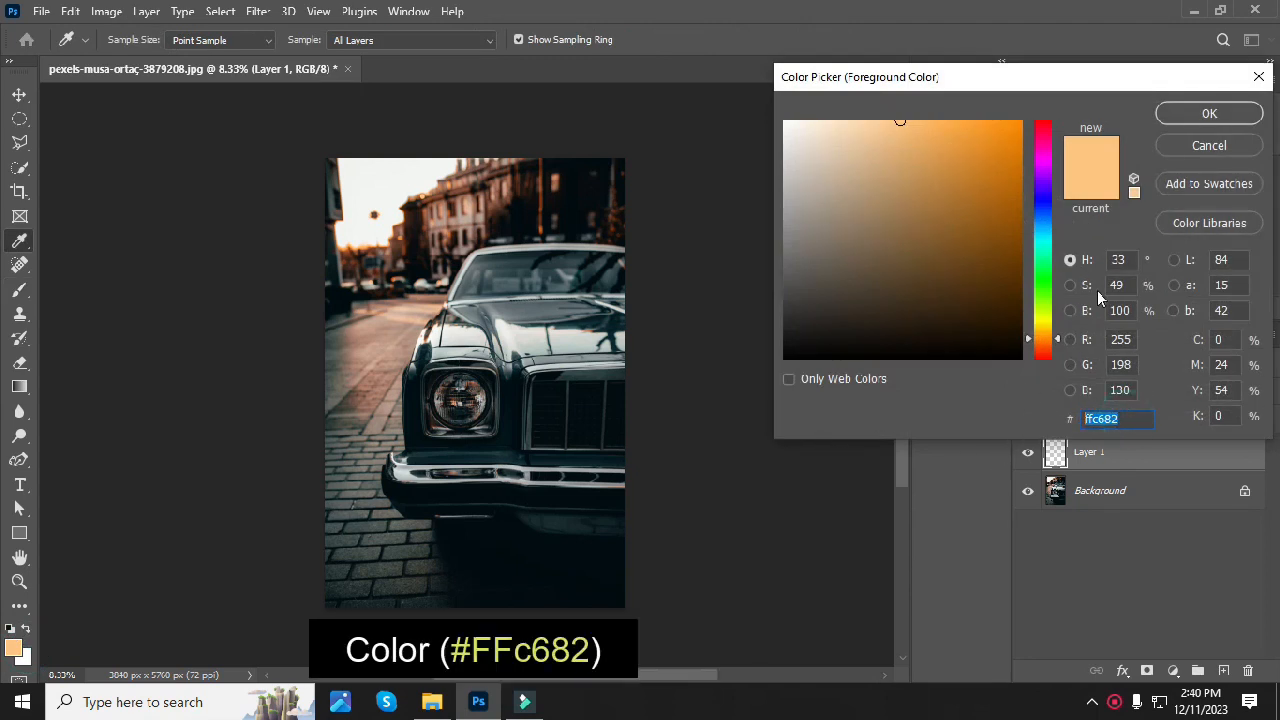
pyautogui.click(1197, 118)
# Reduce the brush size to 800 px and paint one soft dab over the car's headlight on Layer 1
pyautogui.scroll(1, 464, 409)
pyautogui.press('[')
pyautogui.press('[')
pyautogui.press('[')
pyautogui.press('[')
pyautogui.press('[')
pyautogui.press('[')
pyautogui.press('[')
pyautogui.press('[')
pyautogui.press('[')
pyautogui.press('[')
pyautogui.press('[')
pyautogui.press('[')
pyautogui.press('[')
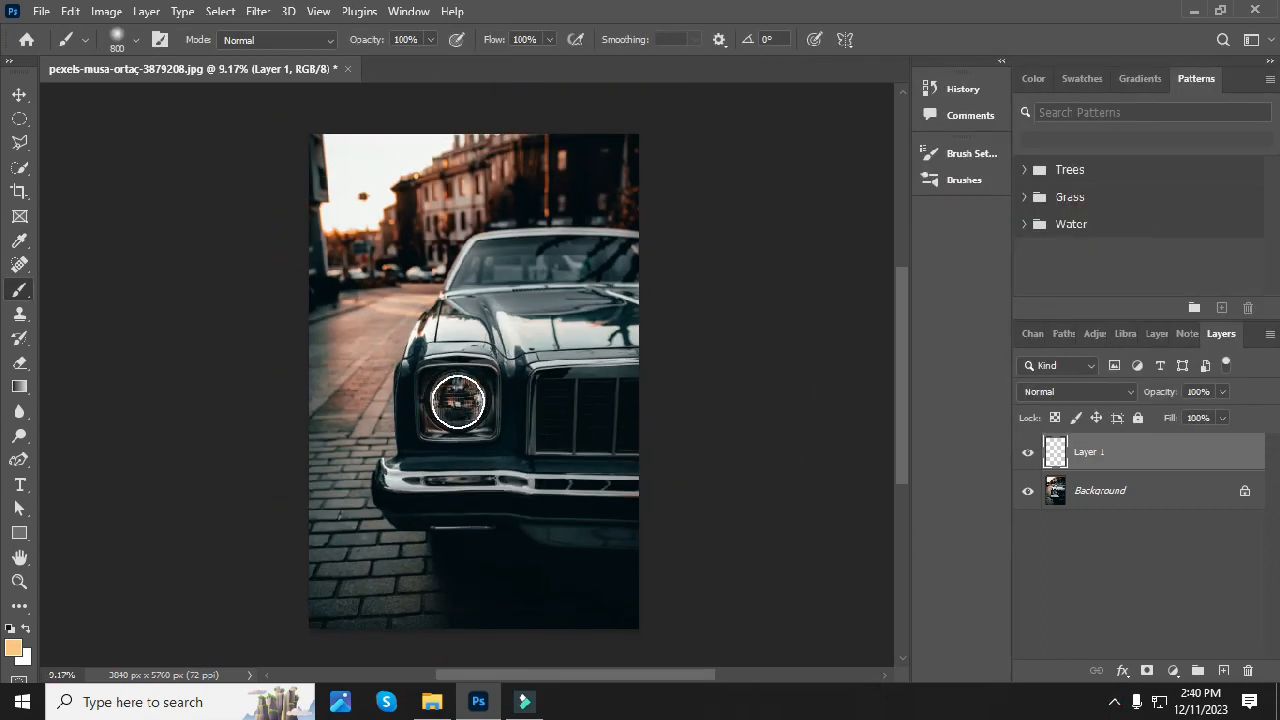
pyautogui.click(457, 401)
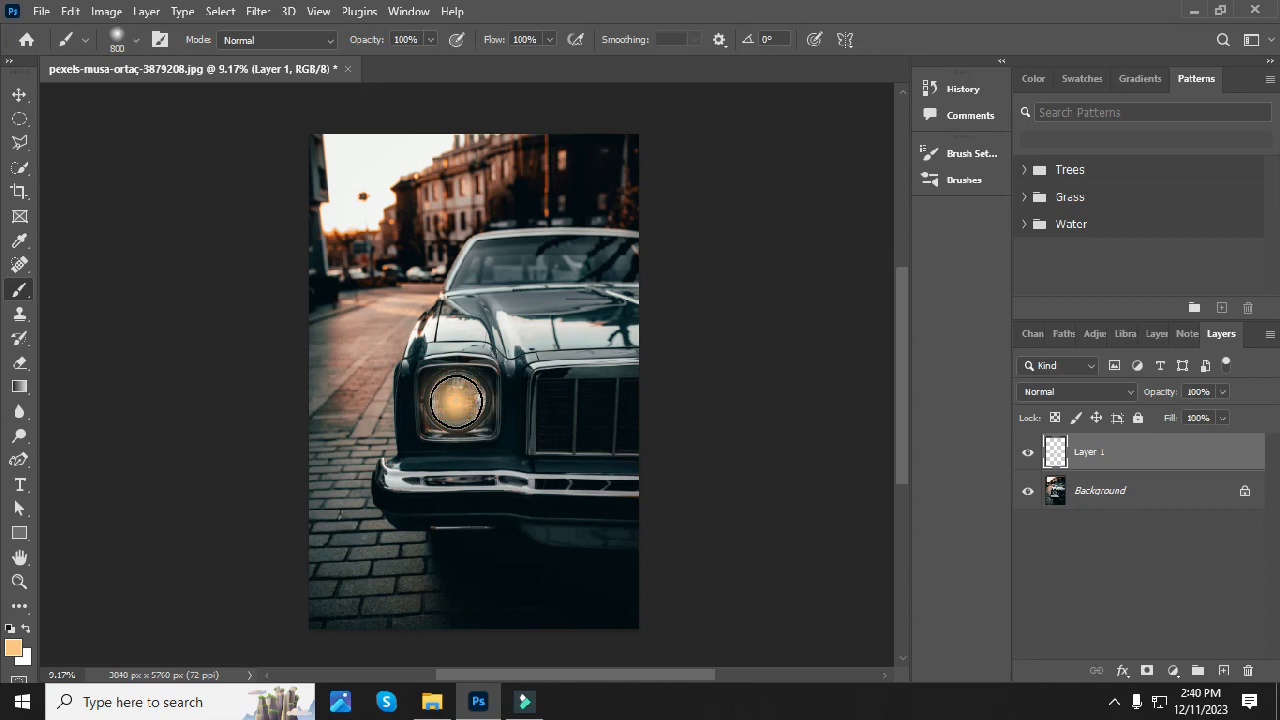
# Set Layer 1's blend mode to Linear Dodge (Add) and turn off Transparency Shapes Layer in its blending options
pyautogui.click(1109, 393)
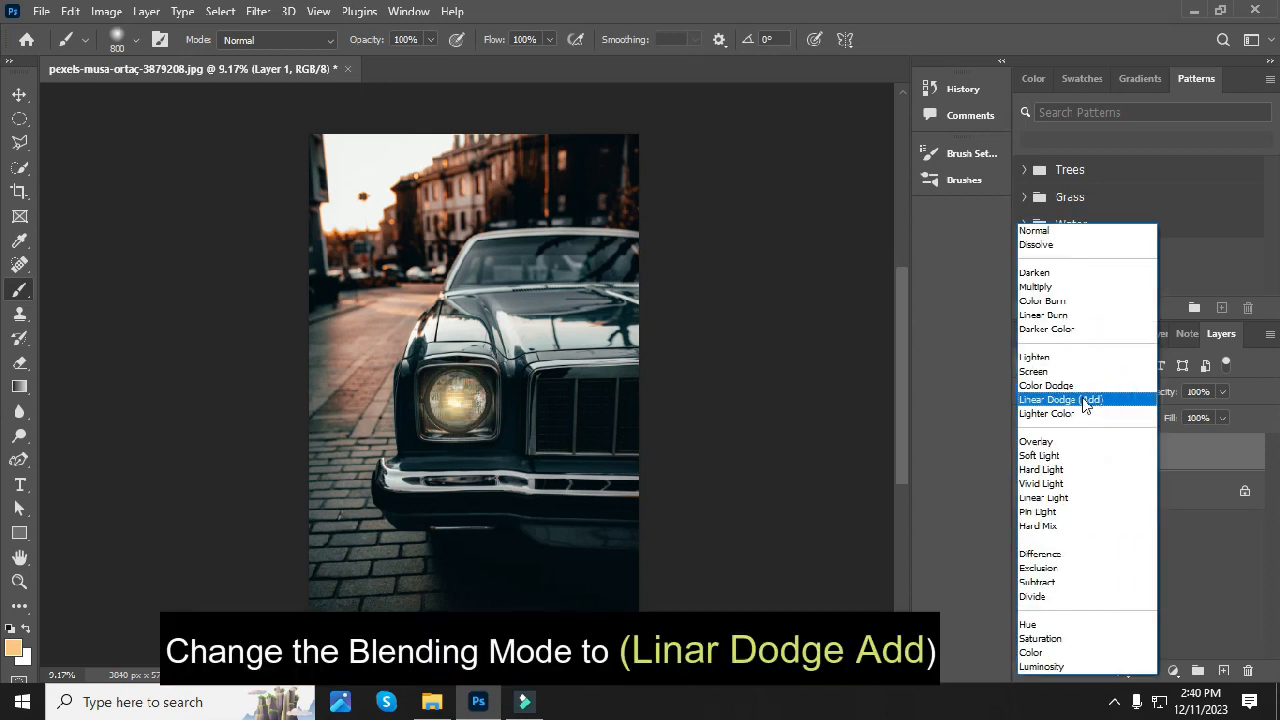
pyautogui.click(1071, 400)
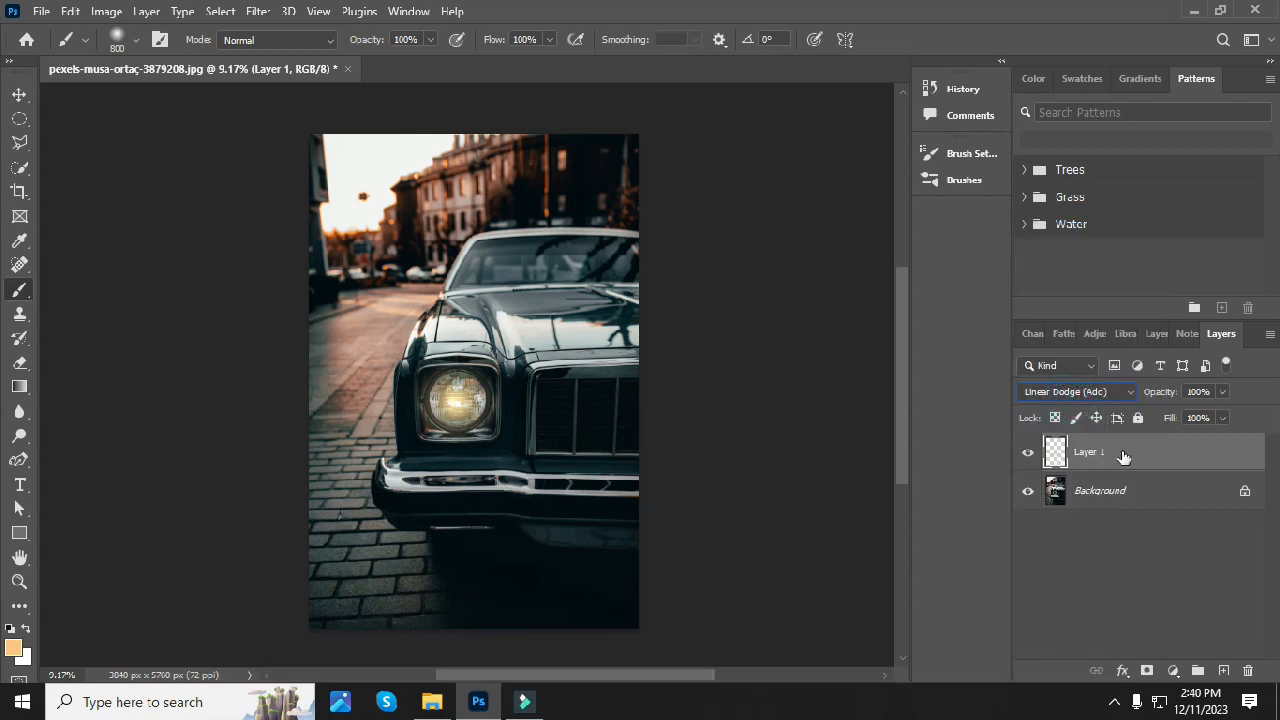
pyautogui.click(1122, 670)
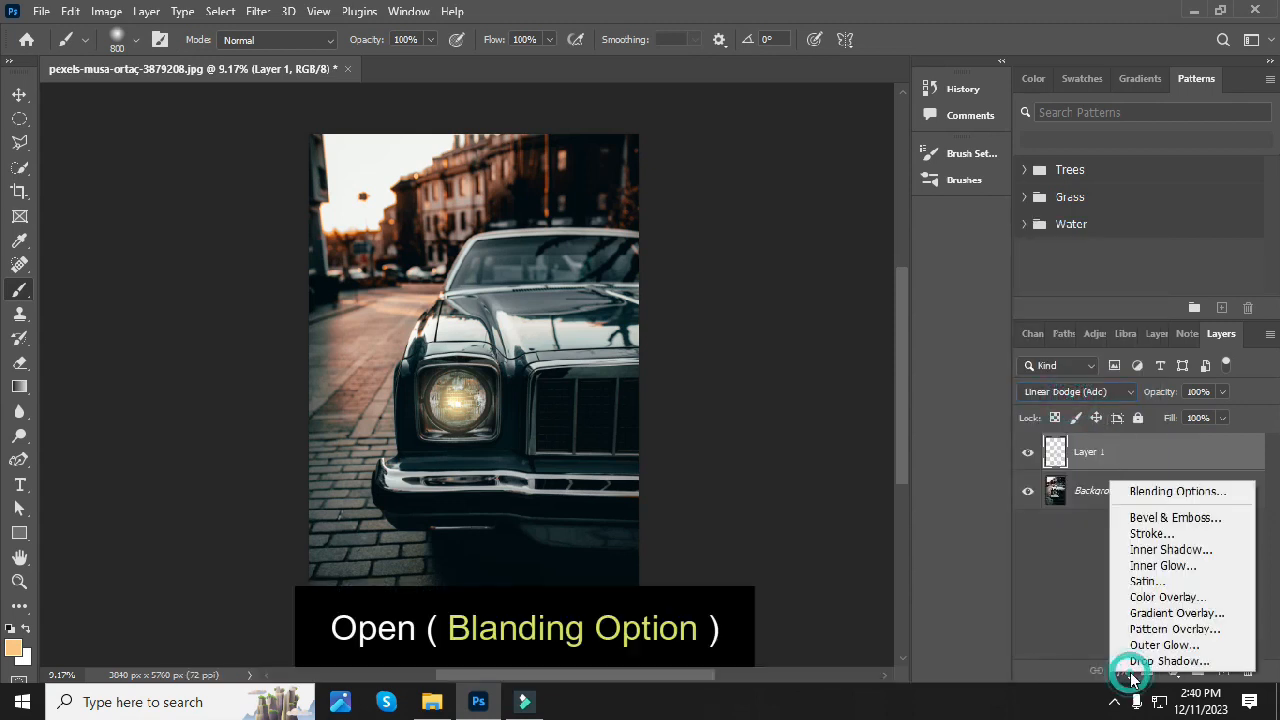
pyautogui.click(1163, 491)
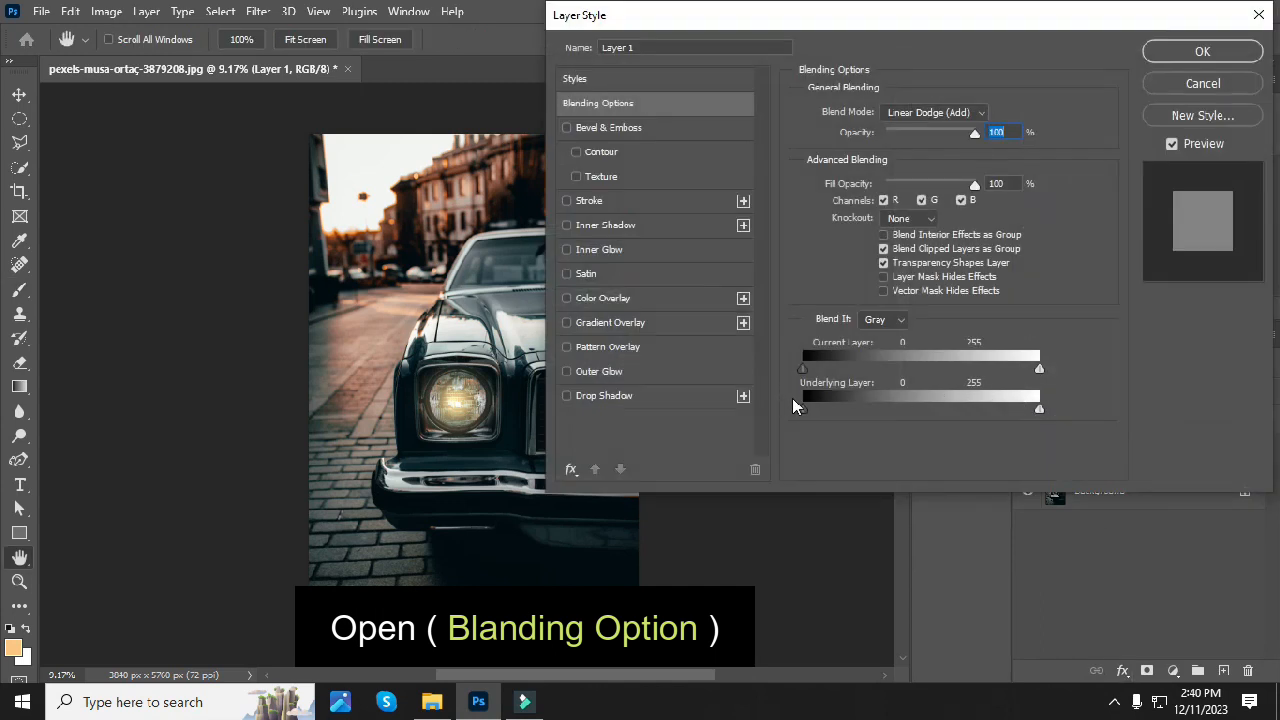
pyautogui.click(885, 264)
pyautogui.click(1203, 51)
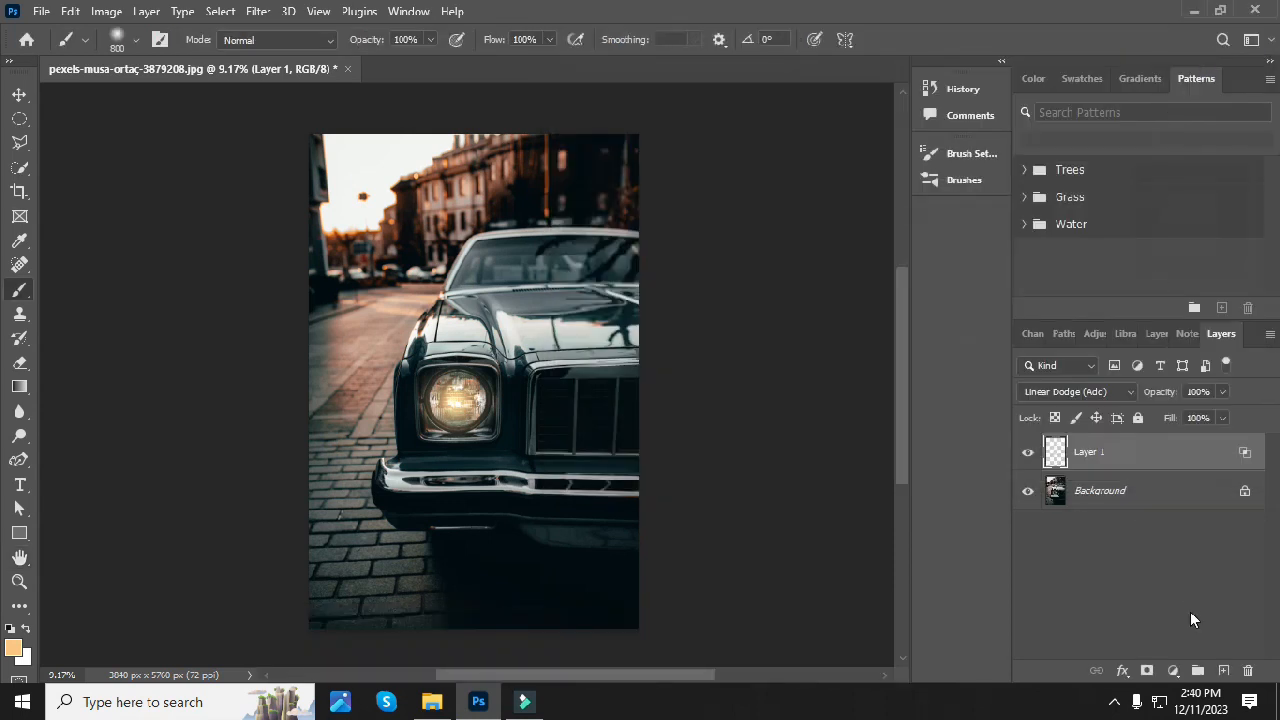
# Add a second blank layer above Layer 1 and set its blend mode to Linear Dodge (Add)
pyautogui.click(1222, 667)
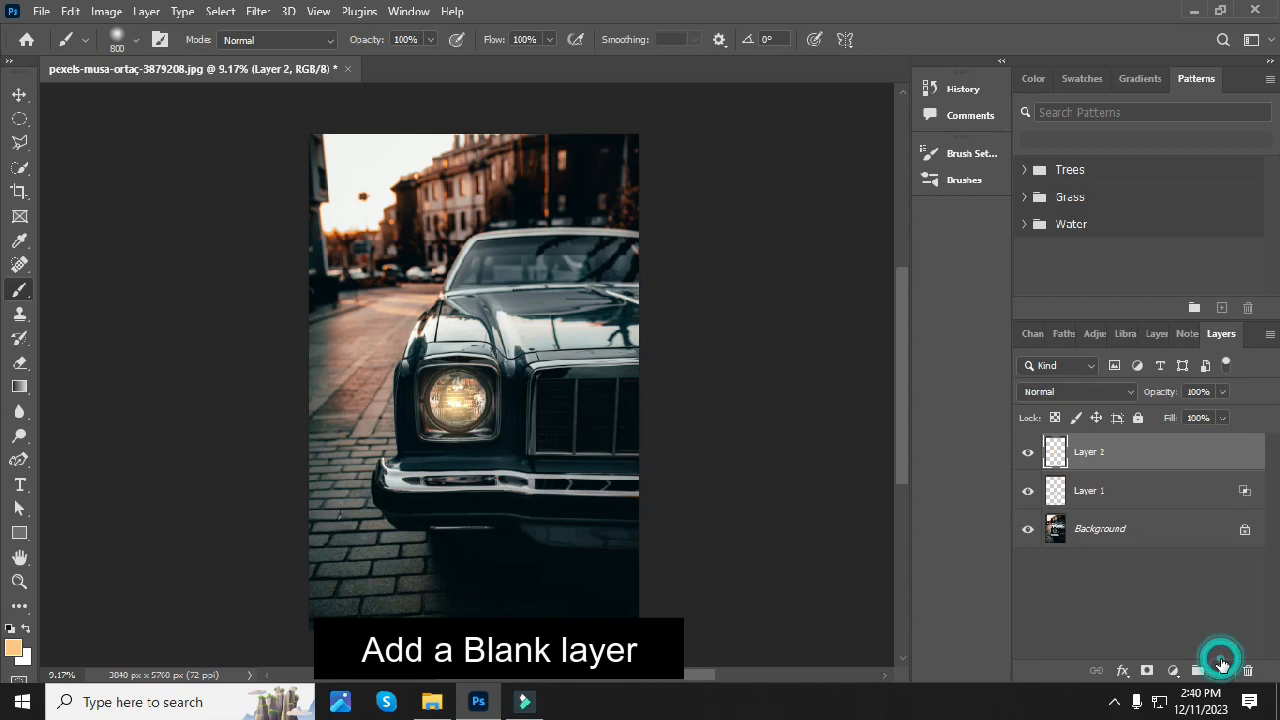
pyautogui.click(1103, 391)
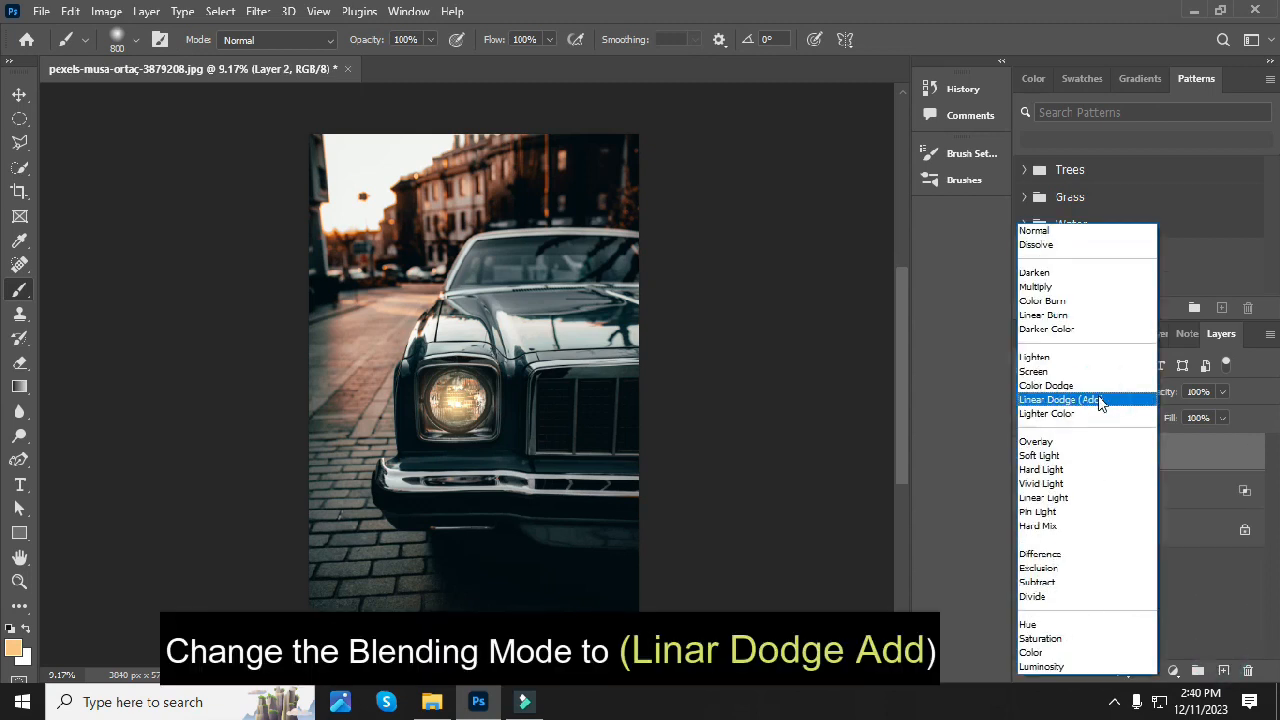
pyautogui.click(1076, 399)
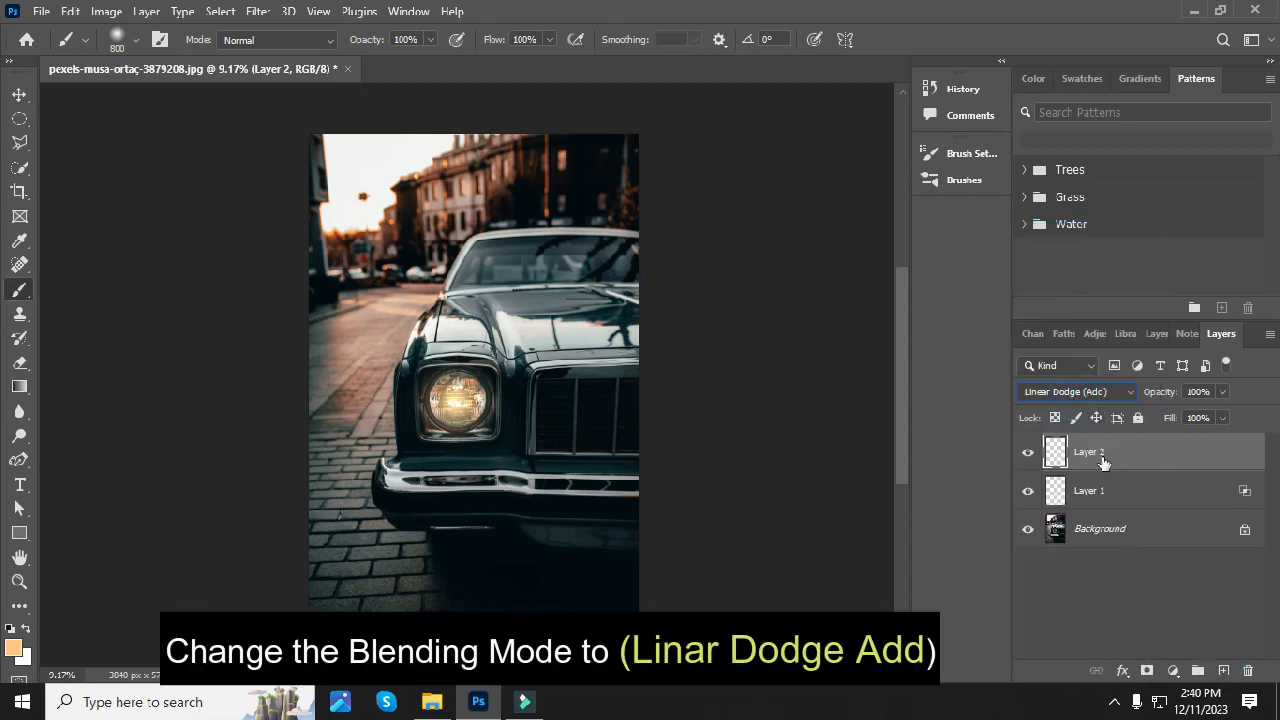
# Turn off Transparency Shapes Layer in the blending options of Layer 2
pyautogui.click(1122, 670)
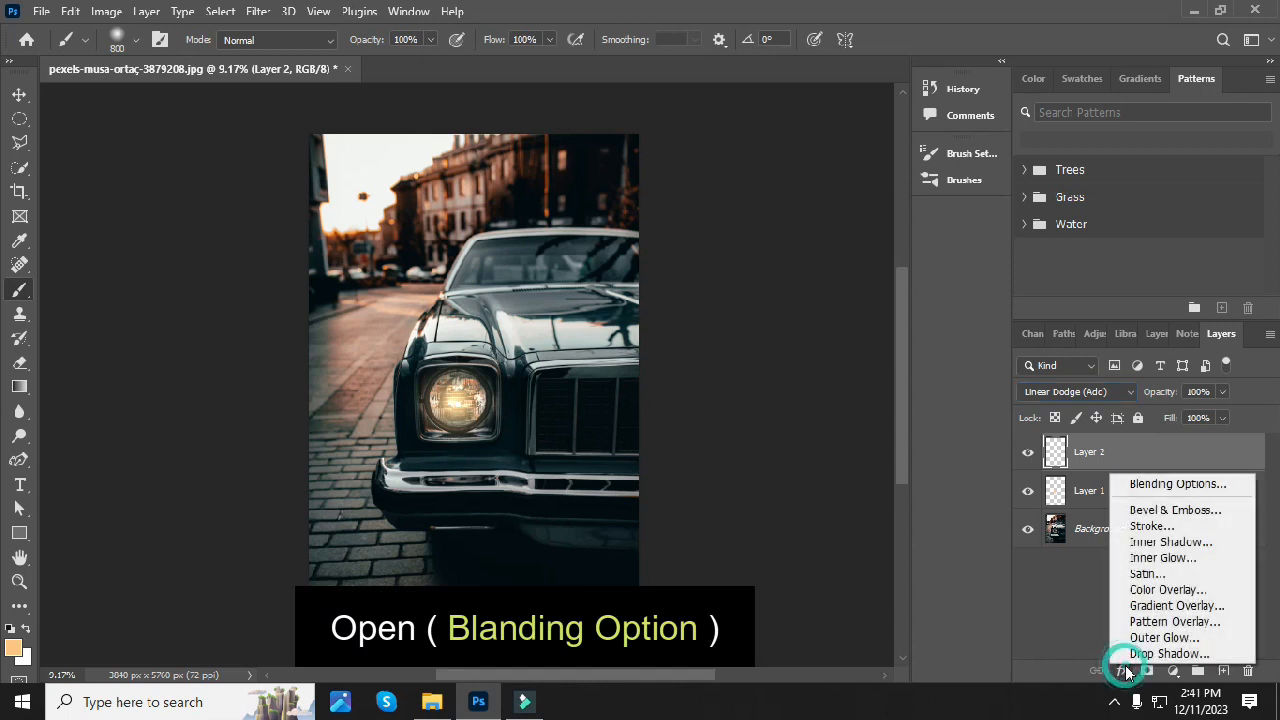
pyautogui.click(1170, 485)
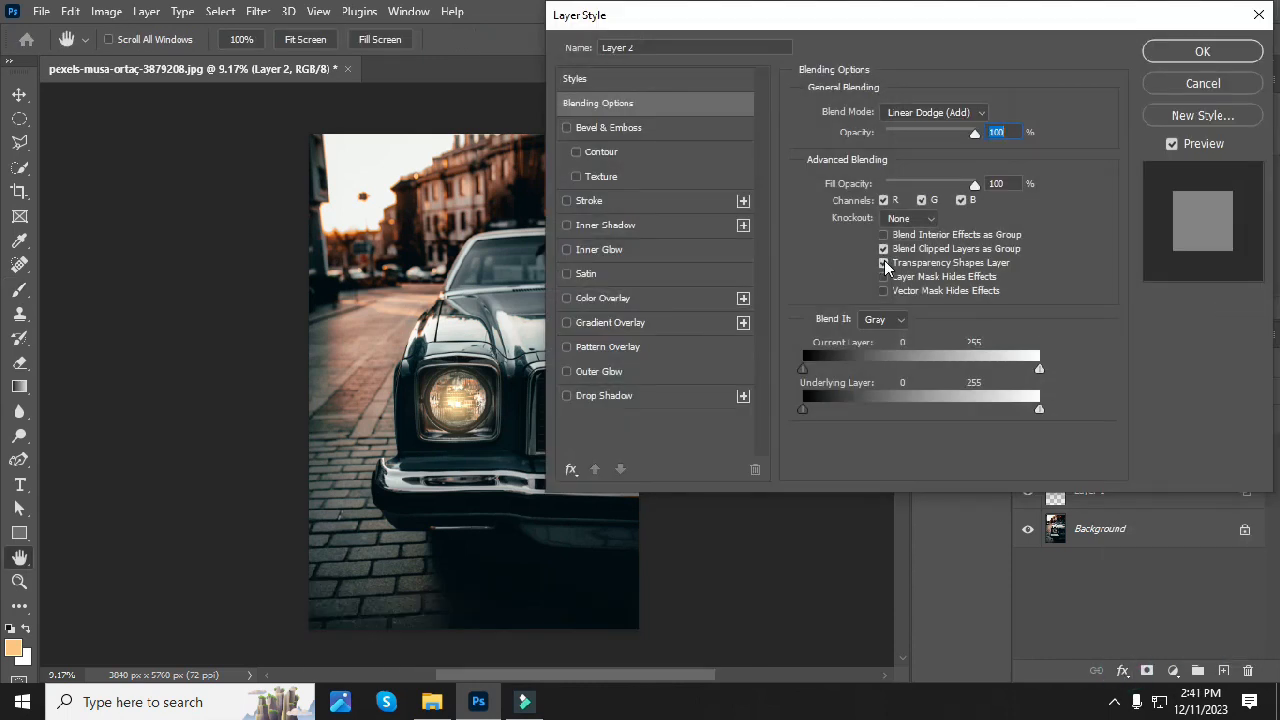
pyautogui.click(884, 263)
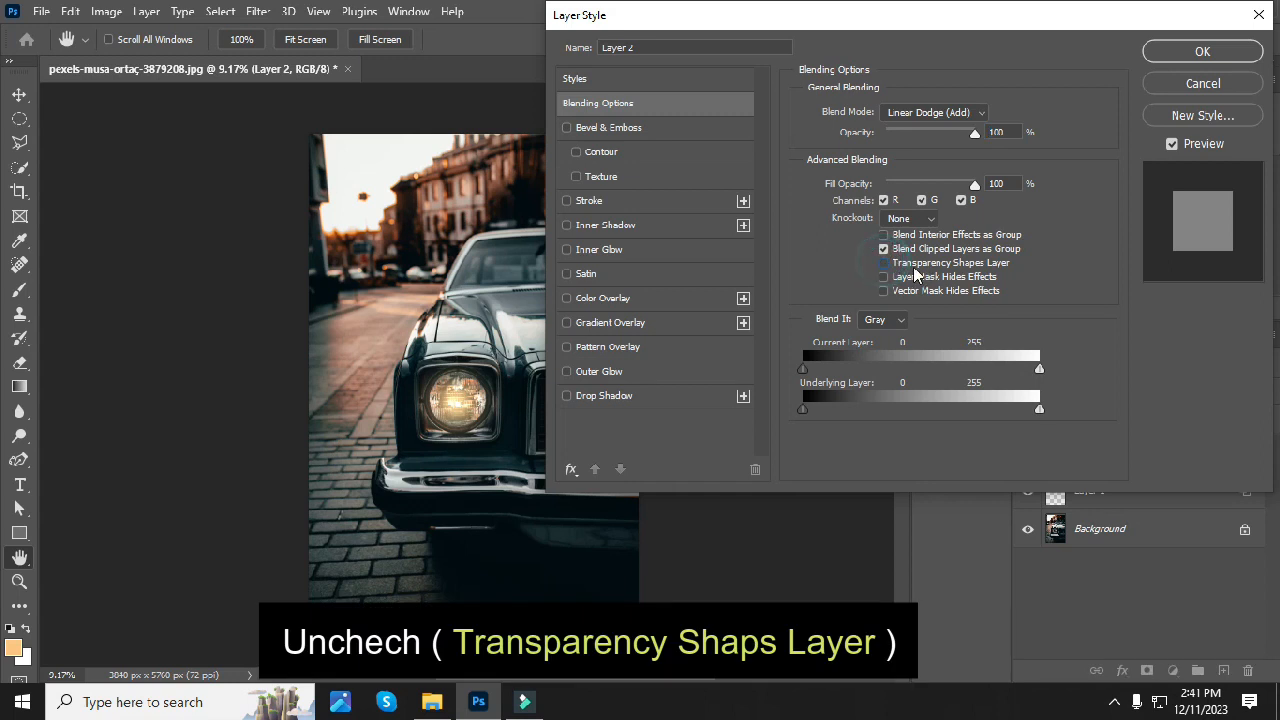
pyautogui.click(1177, 60)
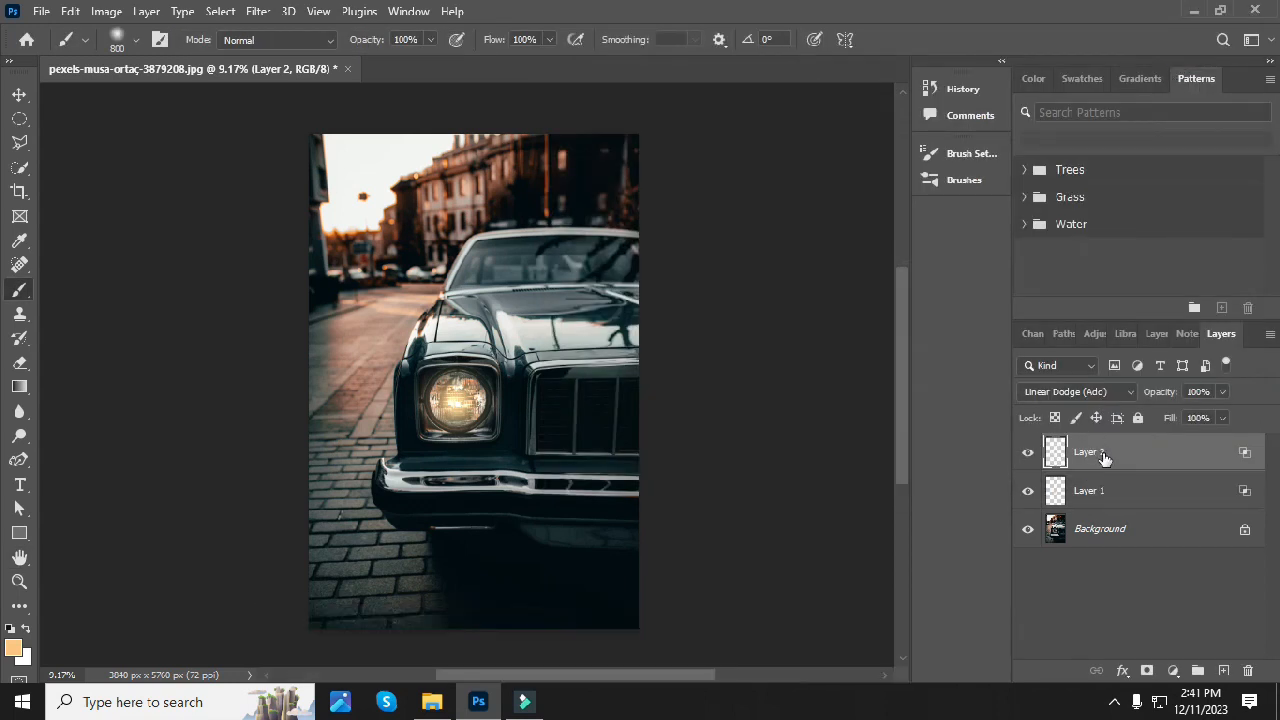
# Duplicate the empty Layer 2 twice and hide both copies
pyautogui.hotkey('ctrl', 'j')
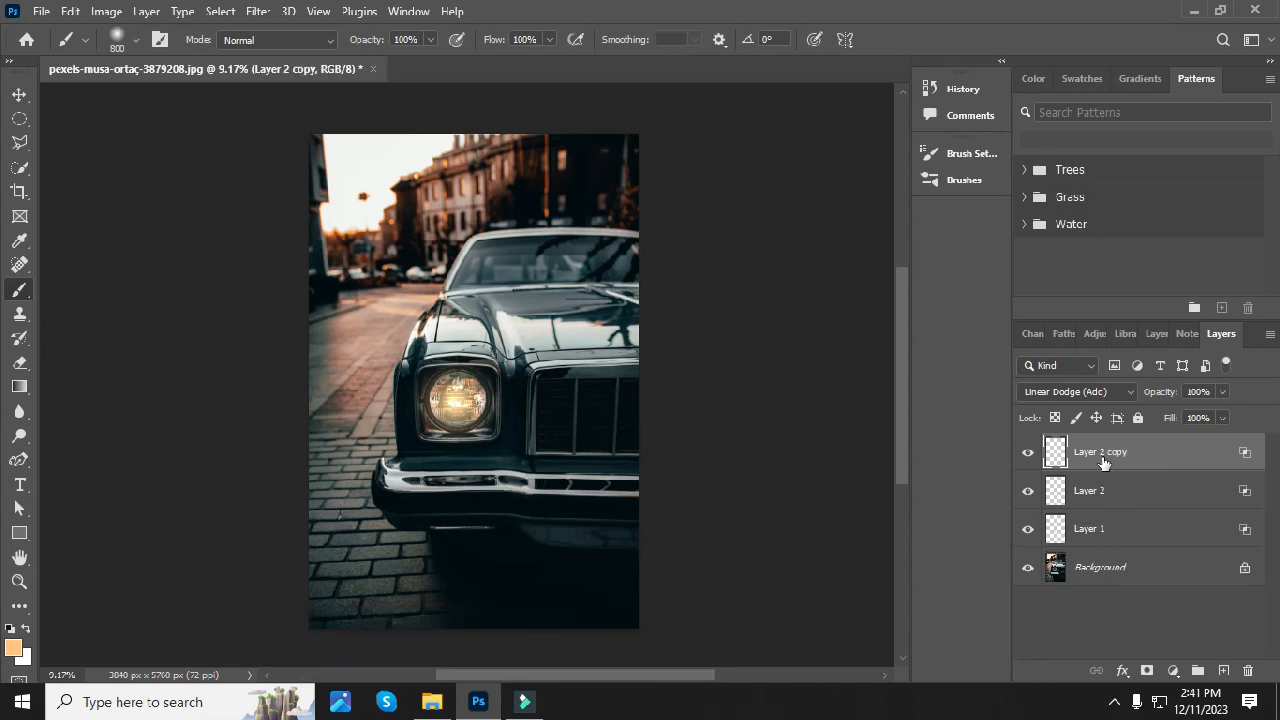
pyautogui.hotkey('ctrl', 'j')
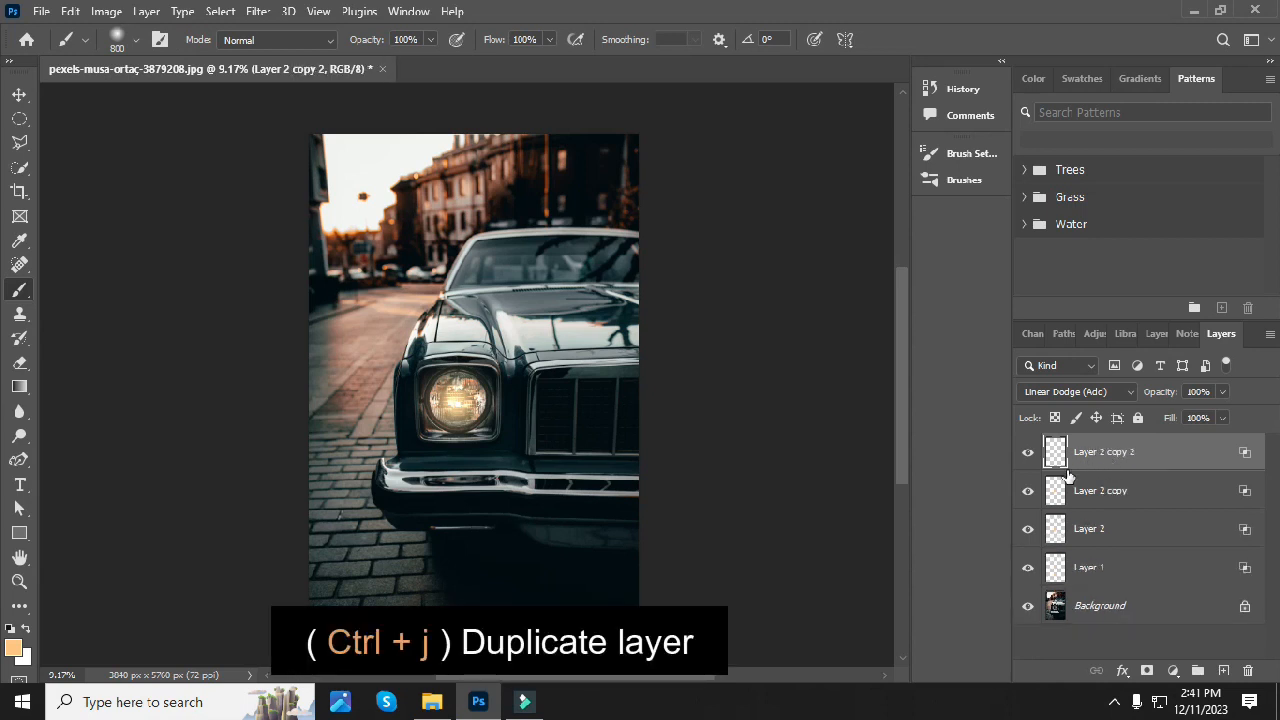
pyautogui.click(1028, 452)
pyautogui.click(1028, 490)
# On Layer 2, paint one glow dab over the headlight with a 1700 px brush and set the layer's fill to 60%
pyautogui.click(1082, 533)
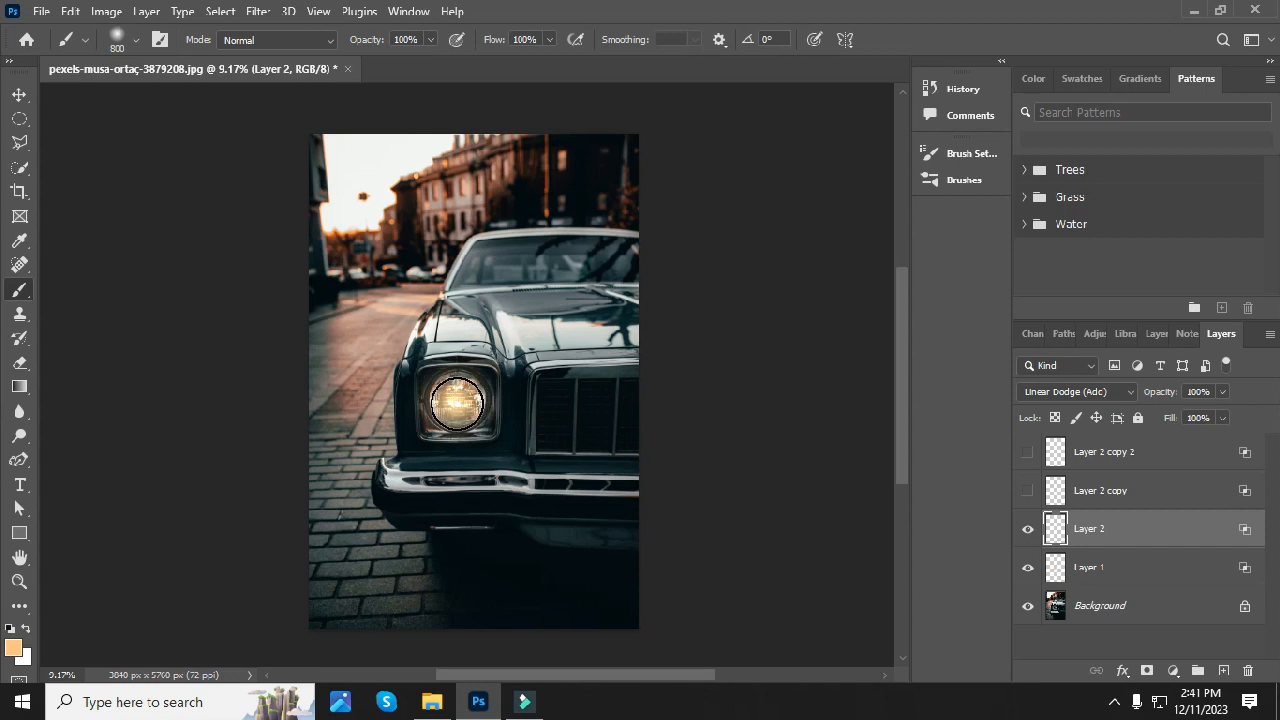
pyautogui.press(']')
pyautogui.press(']')
pyautogui.press(']')
pyautogui.press(']')
pyautogui.press(']')
pyautogui.press(']')
pyautogui.press(']')
pyautogui.press(']')
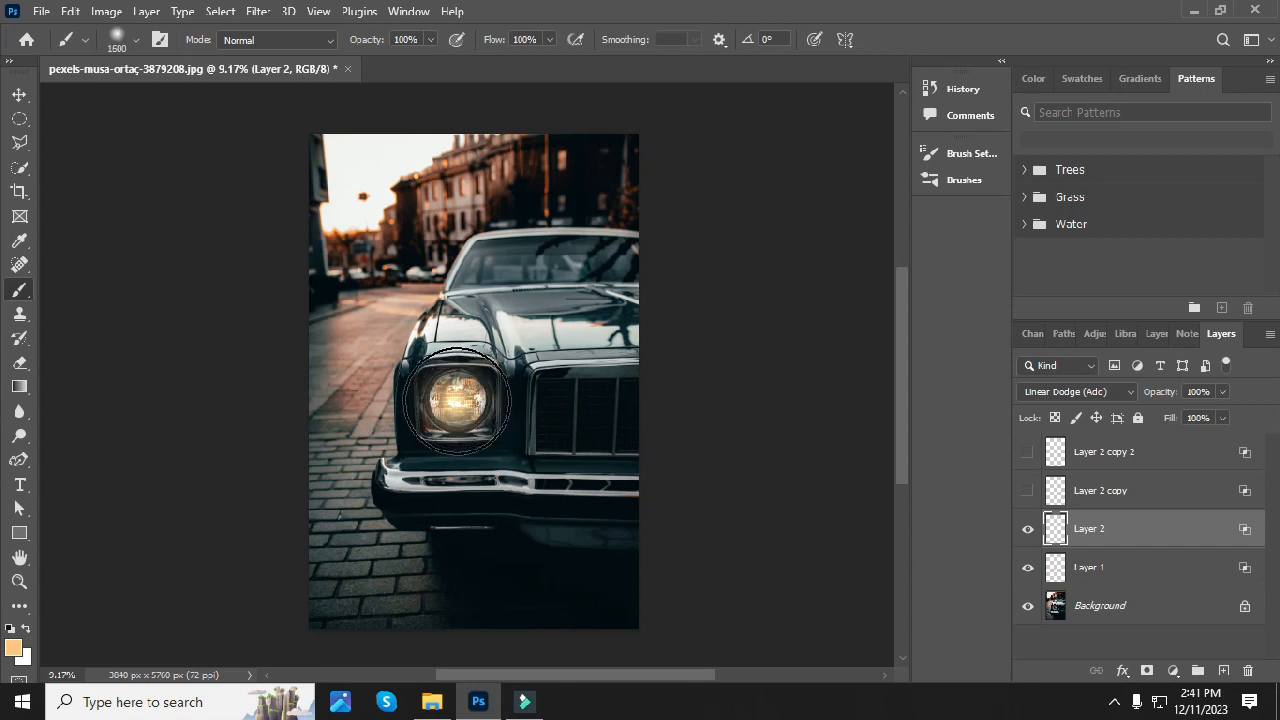
pyautogui.press(']')
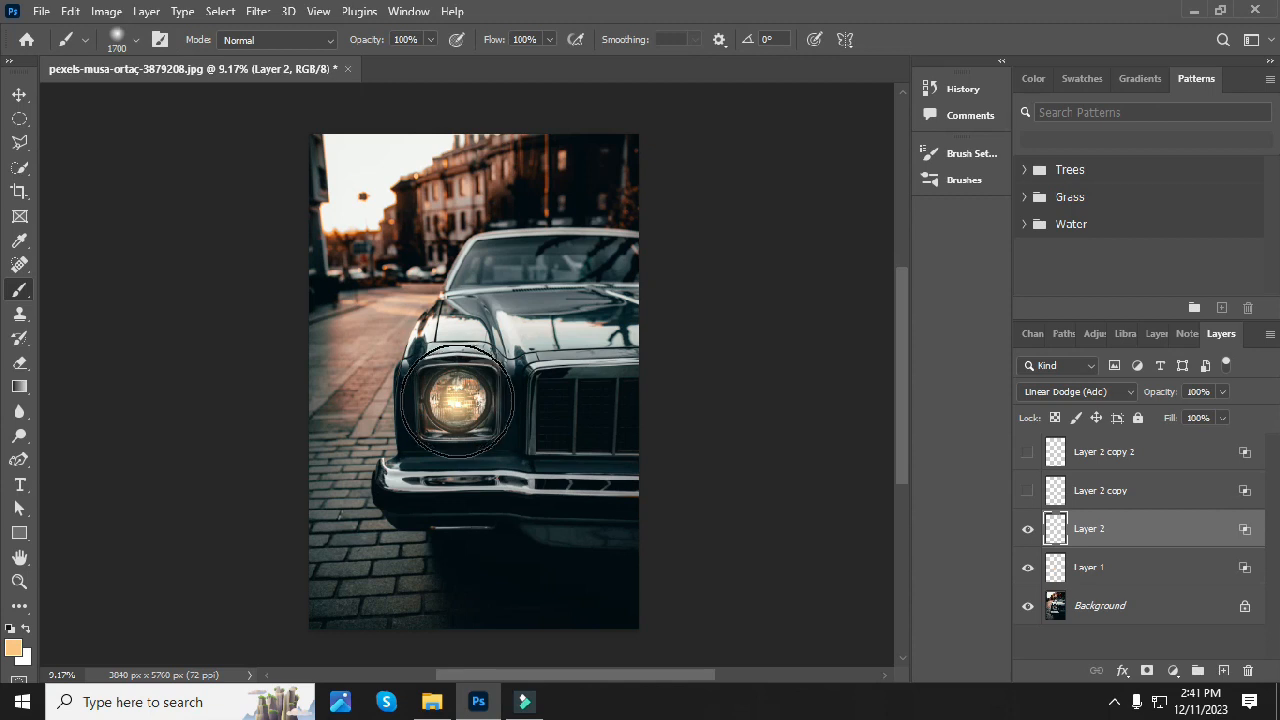
pyautogui.click(457, 400)
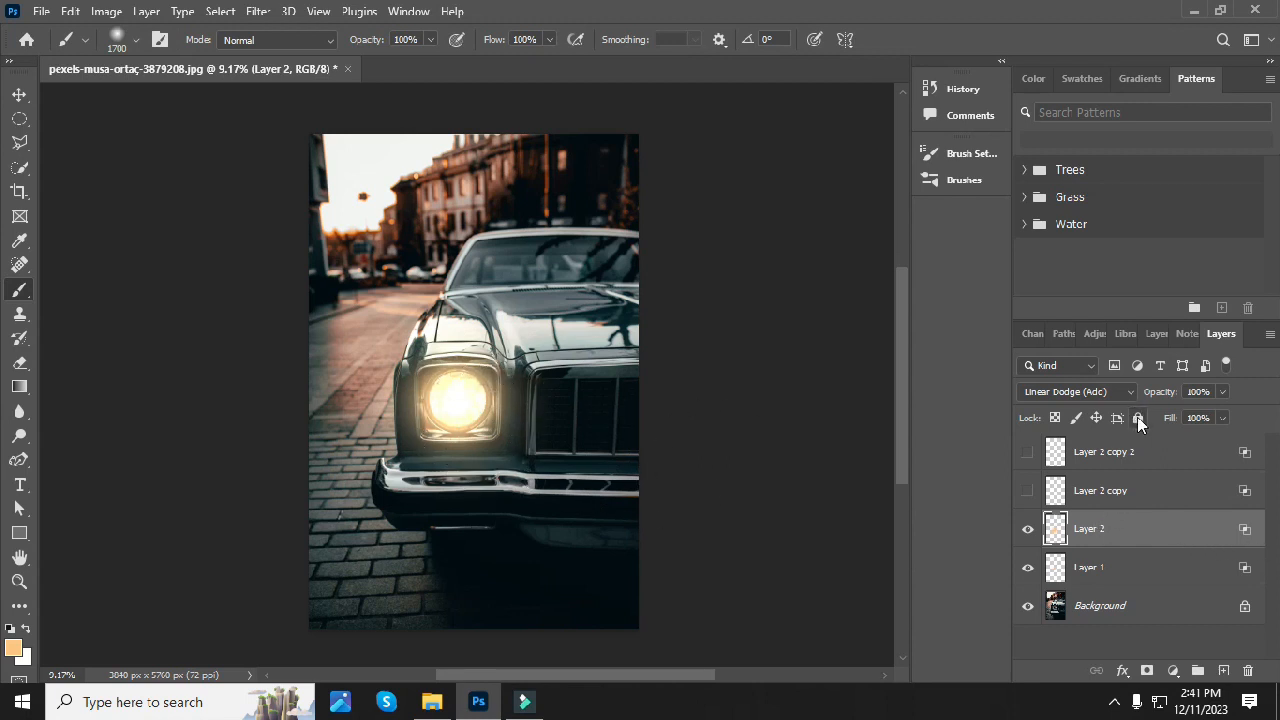
pyautogui.moveTo(1171, 417); pyautogui.dragTo(1127, 424)
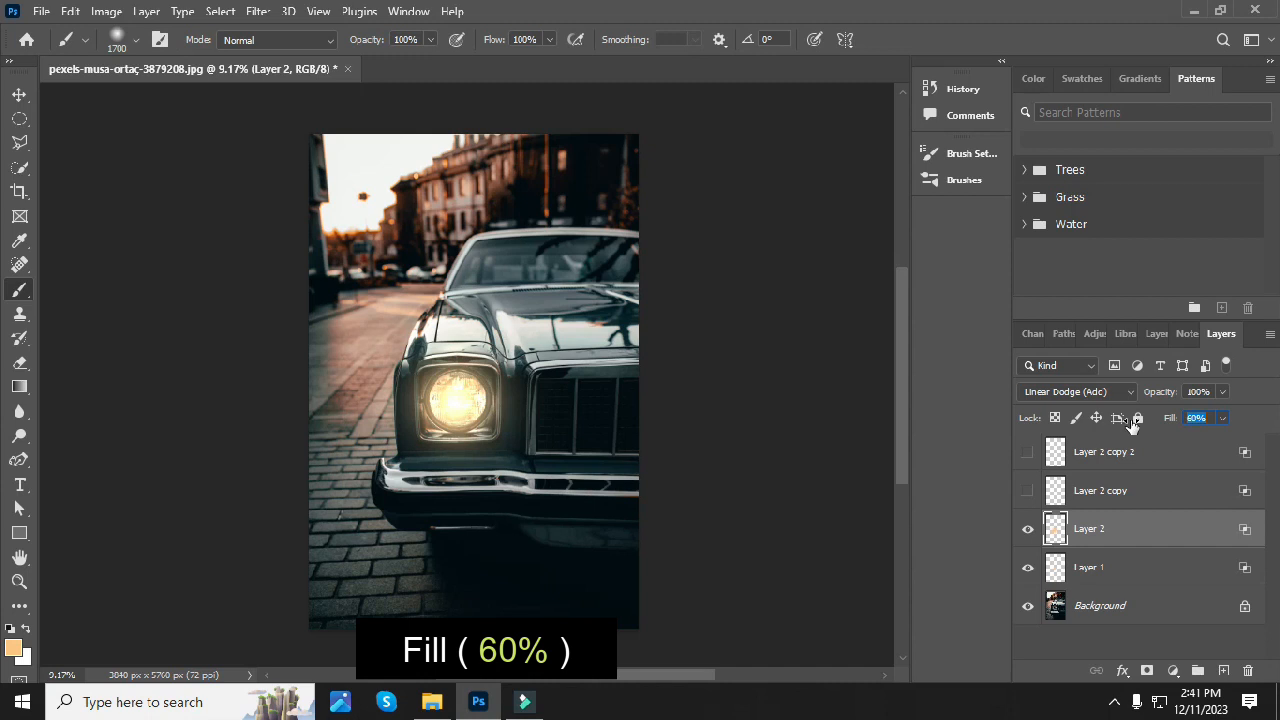
# Show Layer 2 copy and paint light reflections on it, over the bumper with a 150 px brush and just below the headlight at 300 px
pyautogui.click(1116, 496)
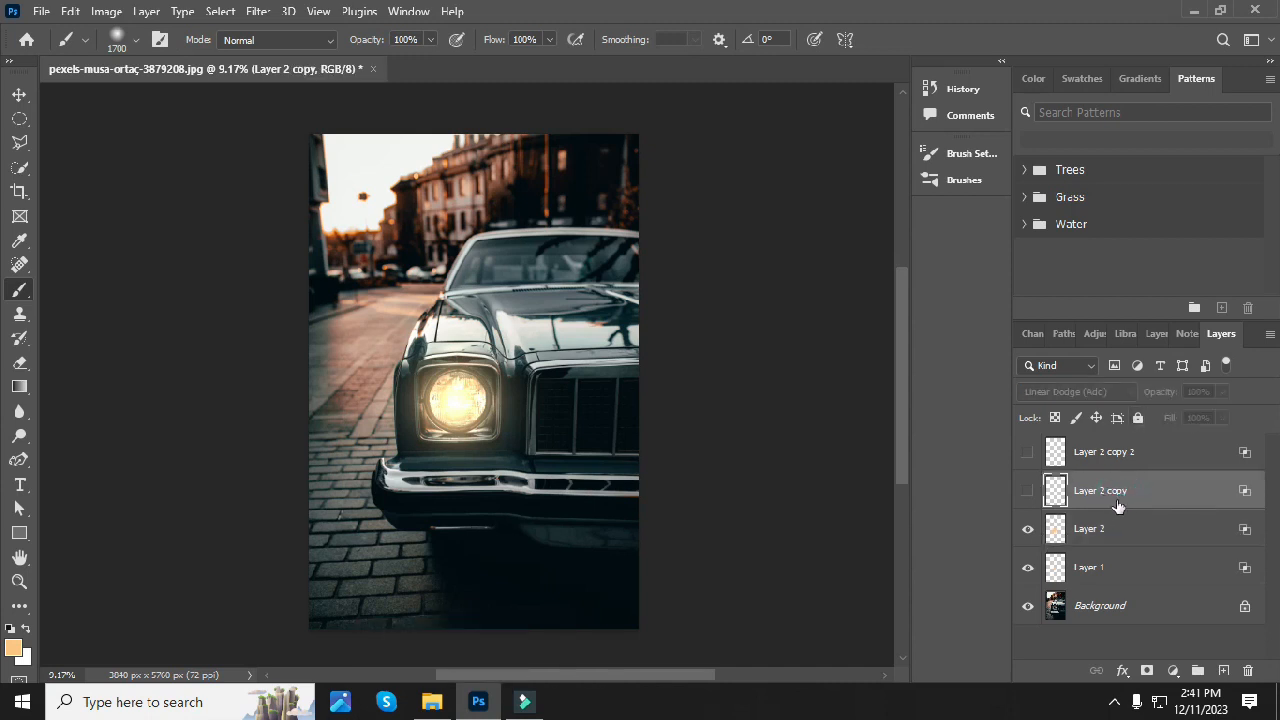
pyautogui.click(1027, 490)
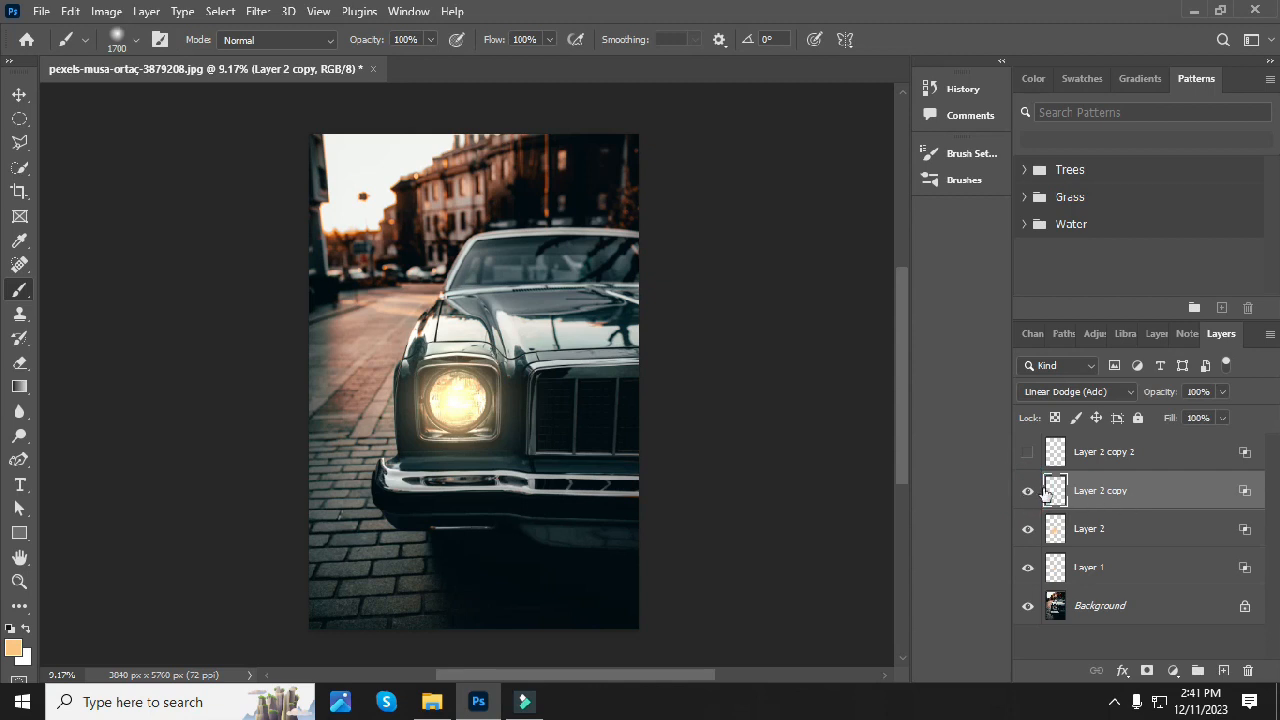
pyautogui.press('[')
pyautogui.press('[')
pyautogui.press('[')
pyautogui.press('[')
pyautogui.press('[')
pyautogui.press('[')
pyautogui.press('[')
pyautogui.press('[')
pyautogui.press('[')
pyautogui.press('[')
pyautogui.press('[')
pyautogui.press('[')
pyautogui.press('[')
pyautogui.press('[')
pyautogui.press('[')
pyautogui.press('[')
pyautogui.press('[')
pyautogui.moveTo(433, 481); pyautogui.dragTo(466, 481)
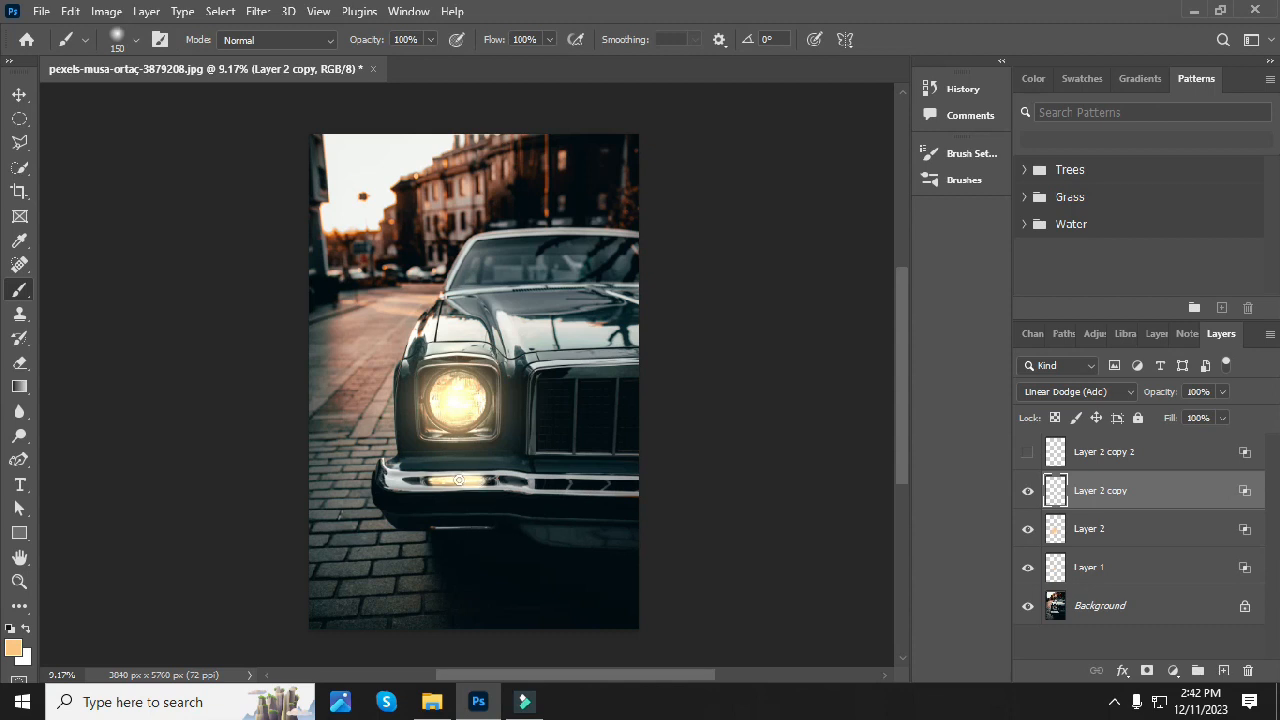
pyautogui.moveTo(439, 480)
pyautogui.mouseDown()
pyautogui.moveTo(428, 480)
pyautogui.moveTo(444, 481)
pyautogui.mouseUp()
pyautogui.moveTo(433, 456)
pyautogui.mouseDown()
pyautogui.moveTo(466, 449)
pyautogui.moveTo(443, 457)
pyautogui.mouseUp()
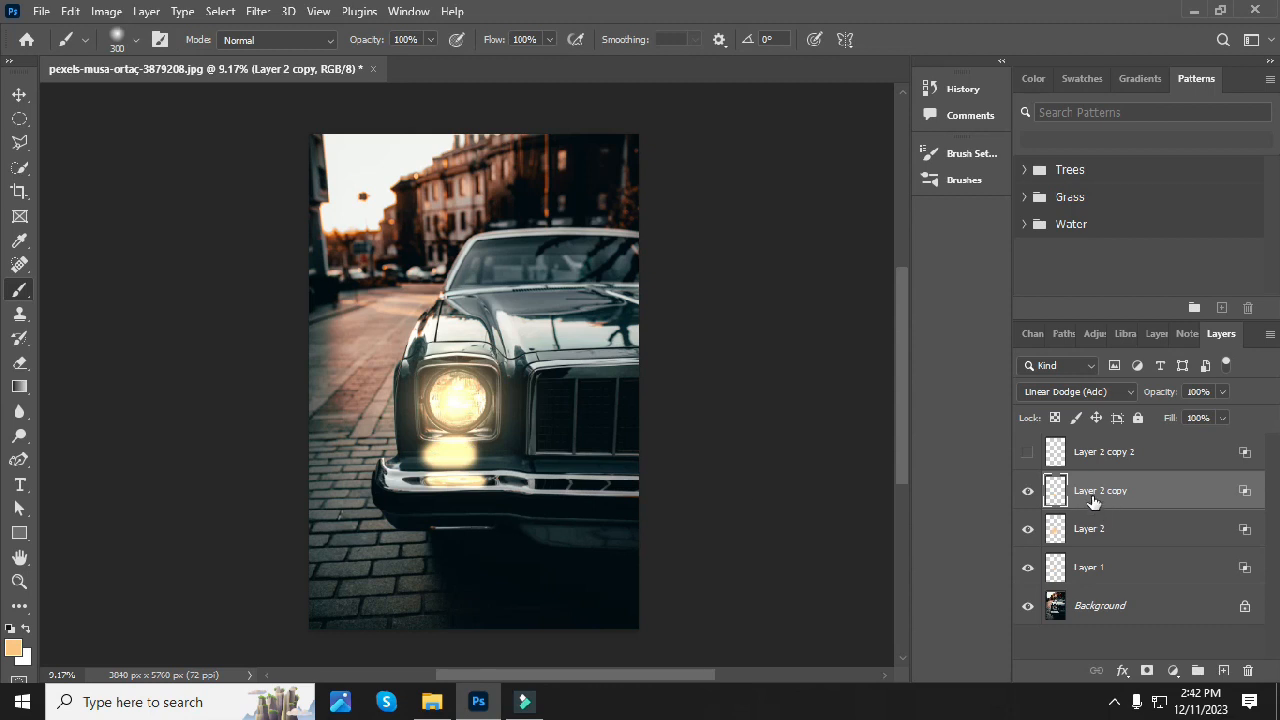
# In Layer 2 copy's blending options, split the Underlying Layer black Blend If slider to 40 / 80
pyautogui.click(1122, 670)
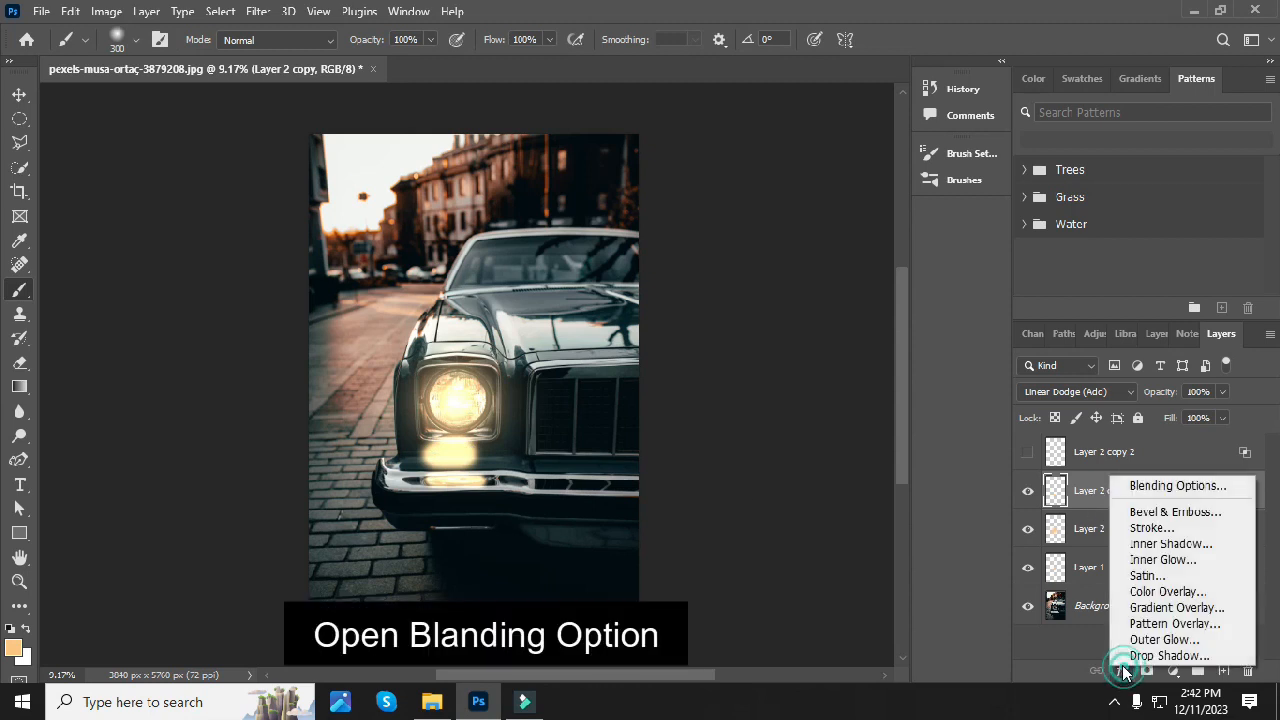
pyautogui.click(1162, 488)
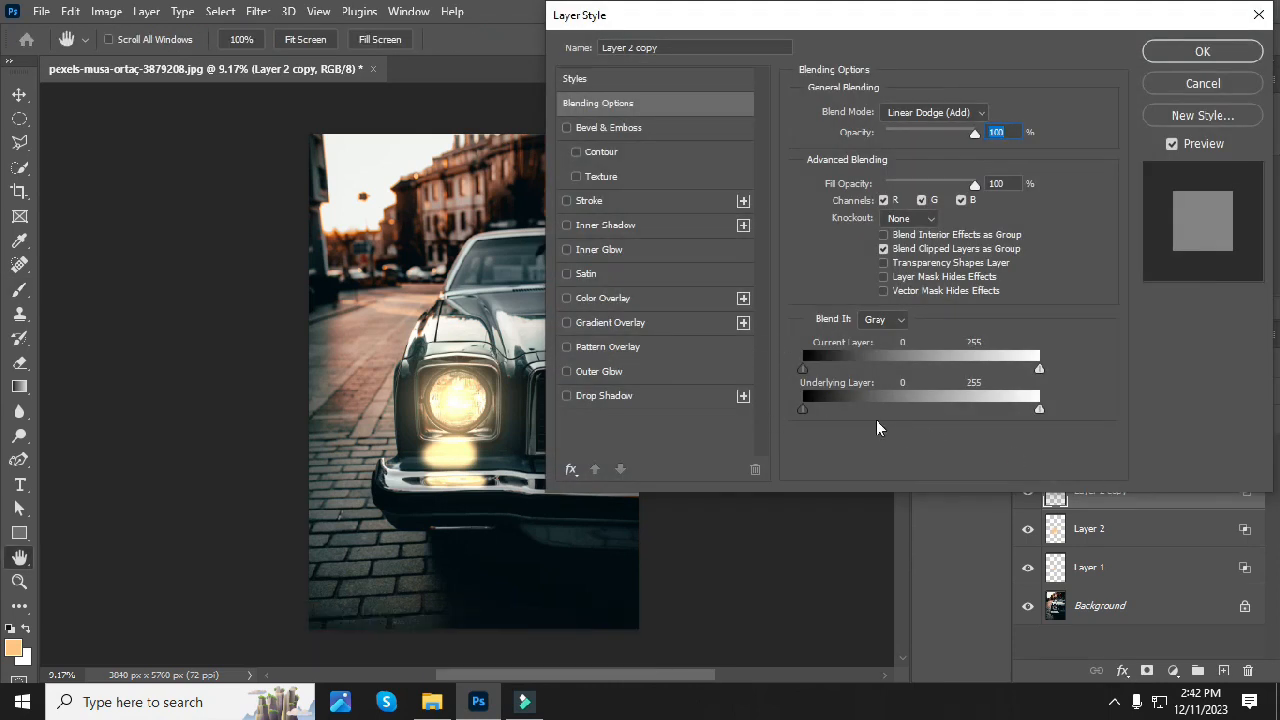
pyautogui.moveTo(802, 410); pyautogui.dragTo(840, 409)
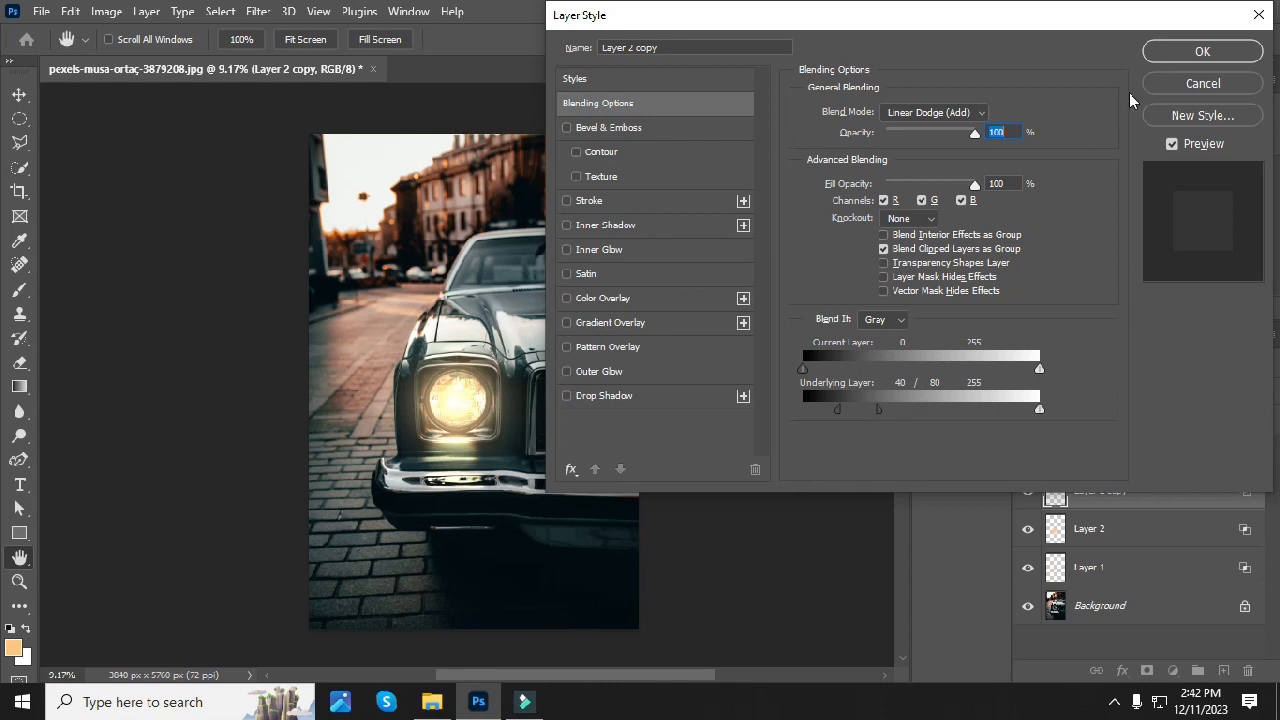
pyautogui.click(1180, 58)
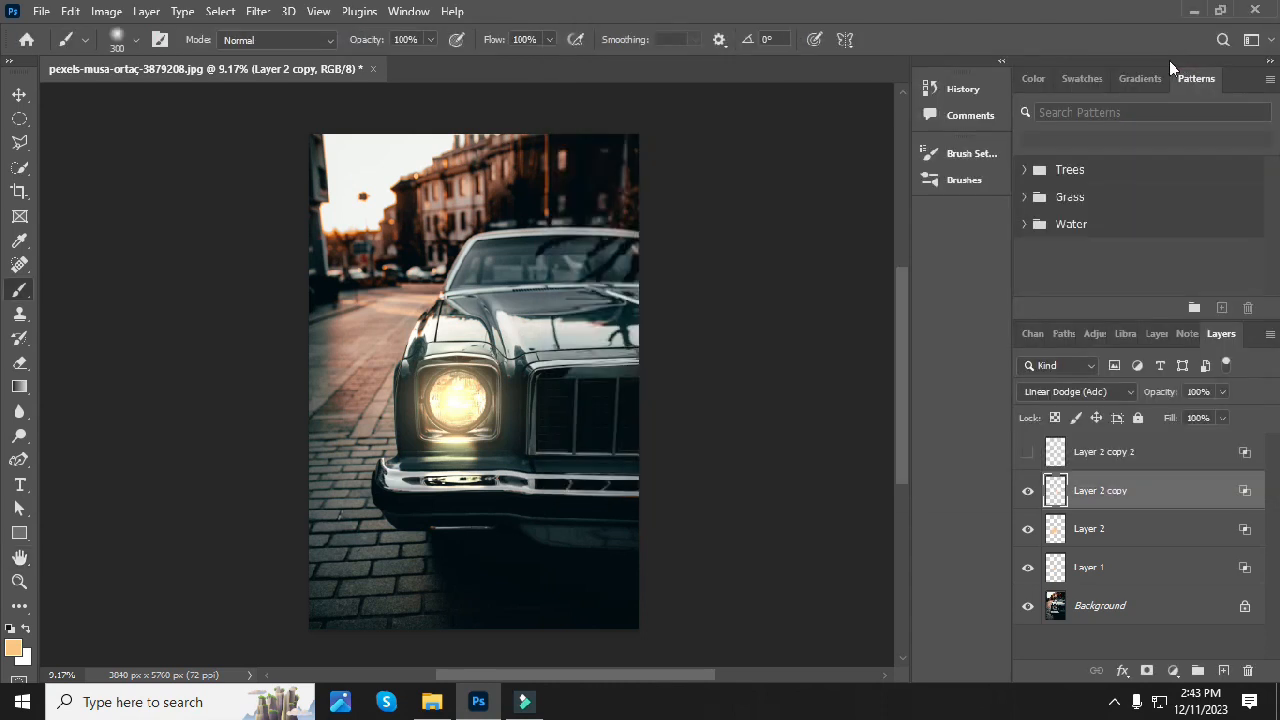
# Show Layer 2 copy 2 and paint a glow dab on it over the headlight with a 2200 px brush
pyautogui.click(1076, 461)
pyautogui.click(1029, 453)
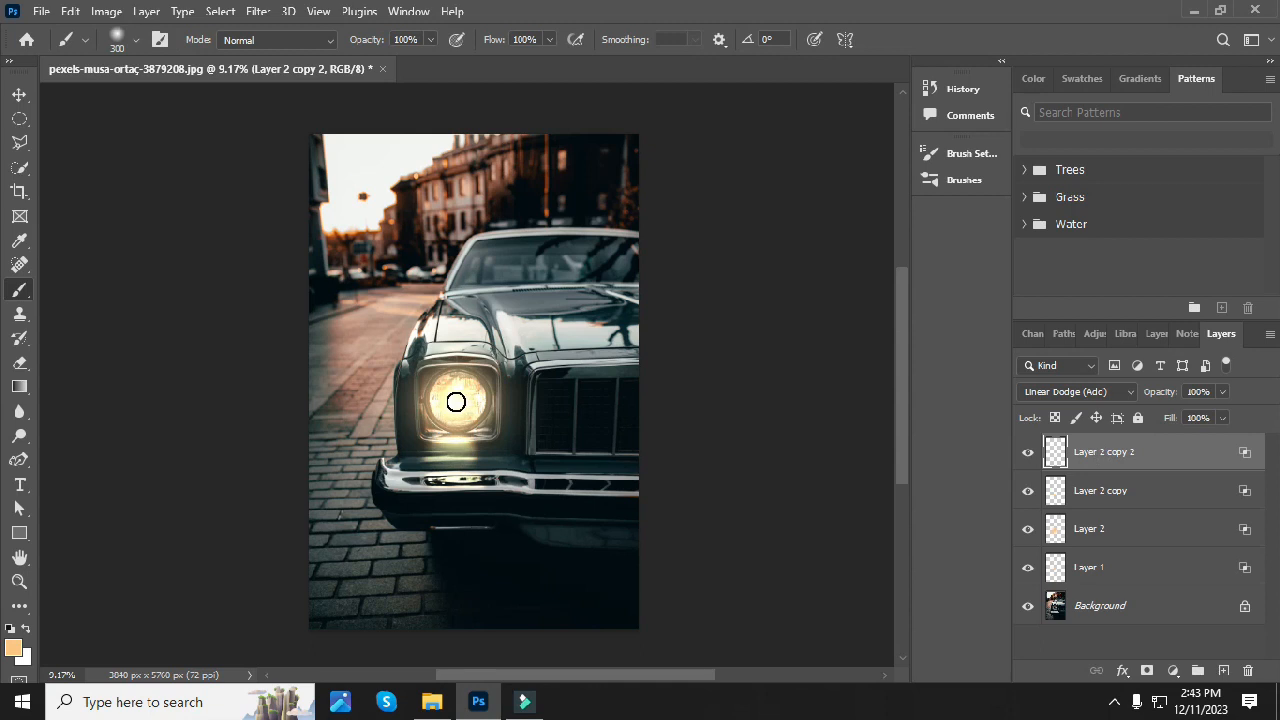
pyautogui.press(']')
pyautogui.press(']')
pyautogui.press(']')
pyautogui.press(']')
pyautogui.press(']')
pyautogui.press(']')
pyautogui.press(']')
pyautogui.press(']')
pyautogui.press(']')
pyautogui.press(']')
pyautogui.press(']')
pyautogui.press(']')
pyautogui.press(']')
pyautogui.press(']')
pyautogui.press(']')
pyautogui.press(']')
pyautogui.press(']')
pyautogui.press(']')
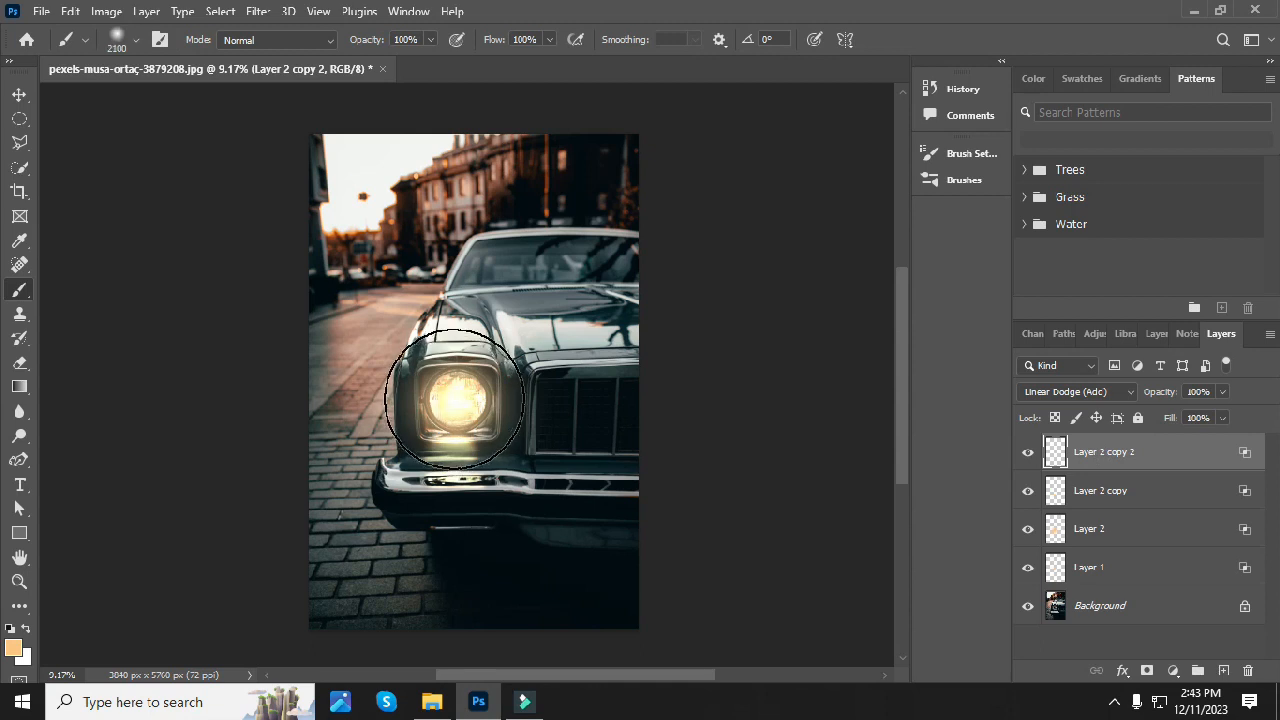
pyautogui.press(']')
pyautogui.click(454, 398)
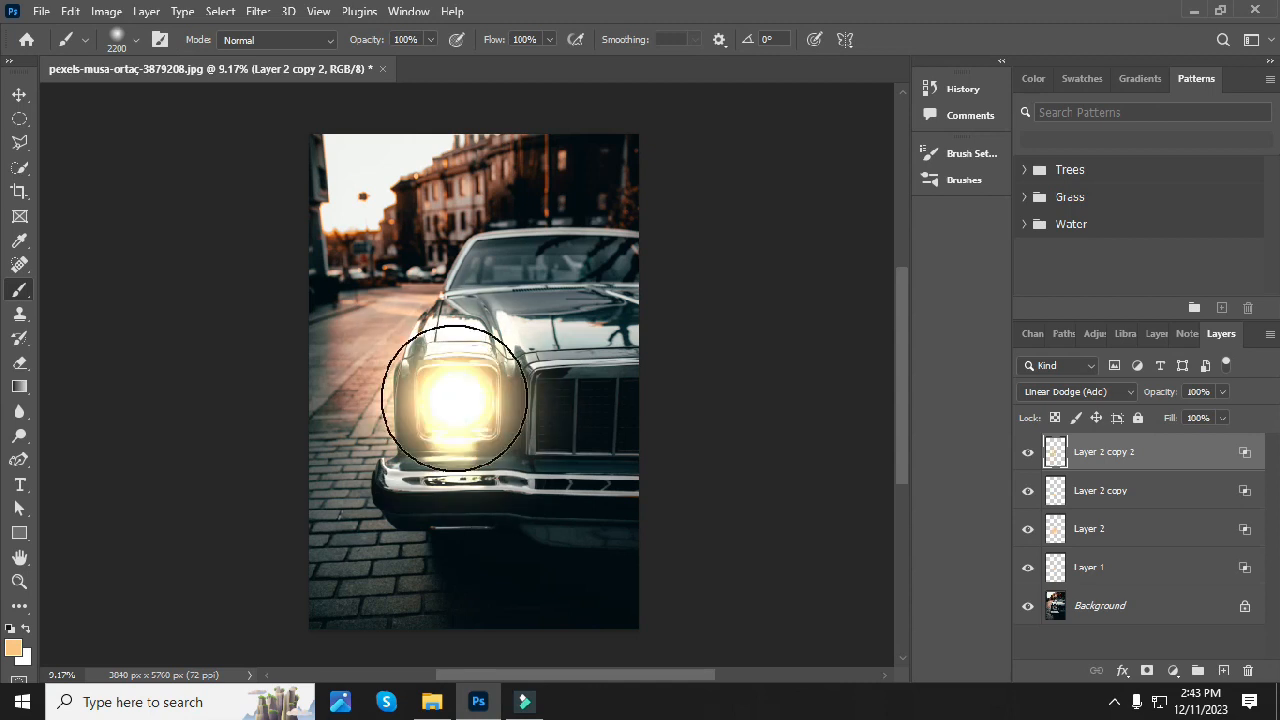
pyautogui.hotkey('ctrl', 'z')
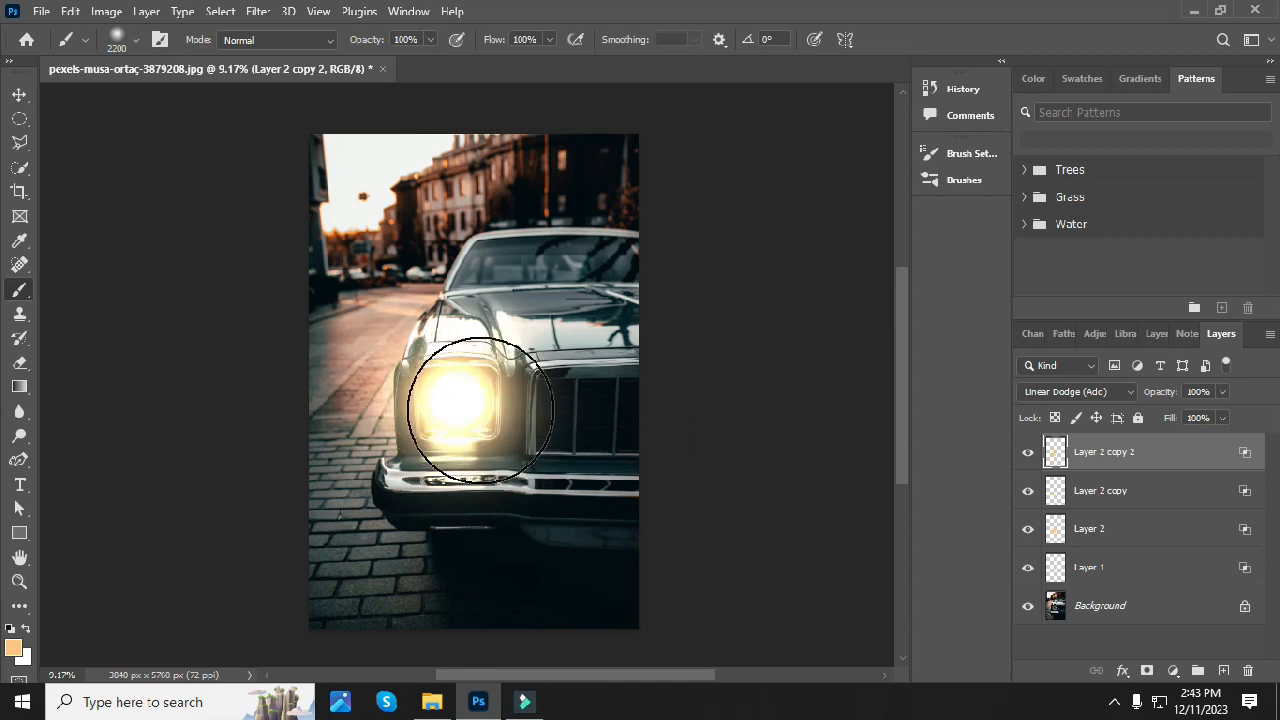
# Scale the glow on Layer 2 copy 2 up around the headlight to about 209% width and 251% height
pyautogui.click(19, 94)
pyautogui.moveTo(606, 244); pyautogui.dragTo(729, 119)
pyautogui.scroll(-3, 694, 143)
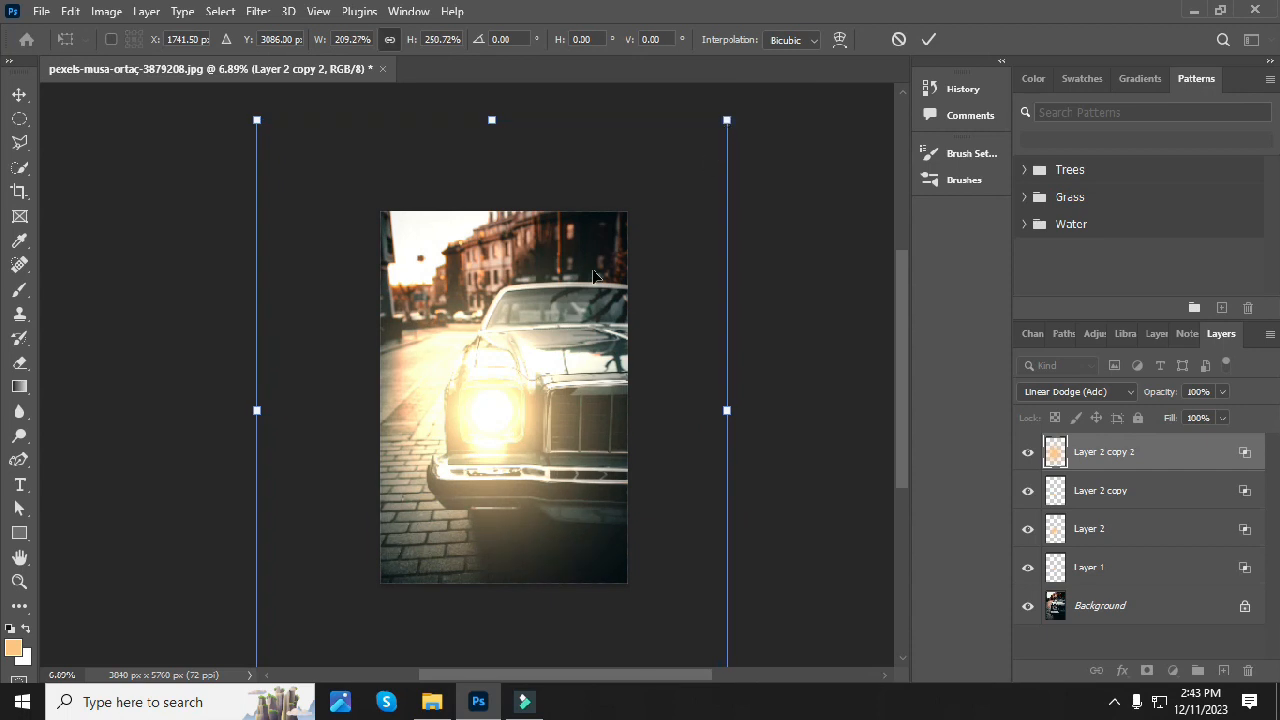
pyautogui.click(929, 41)
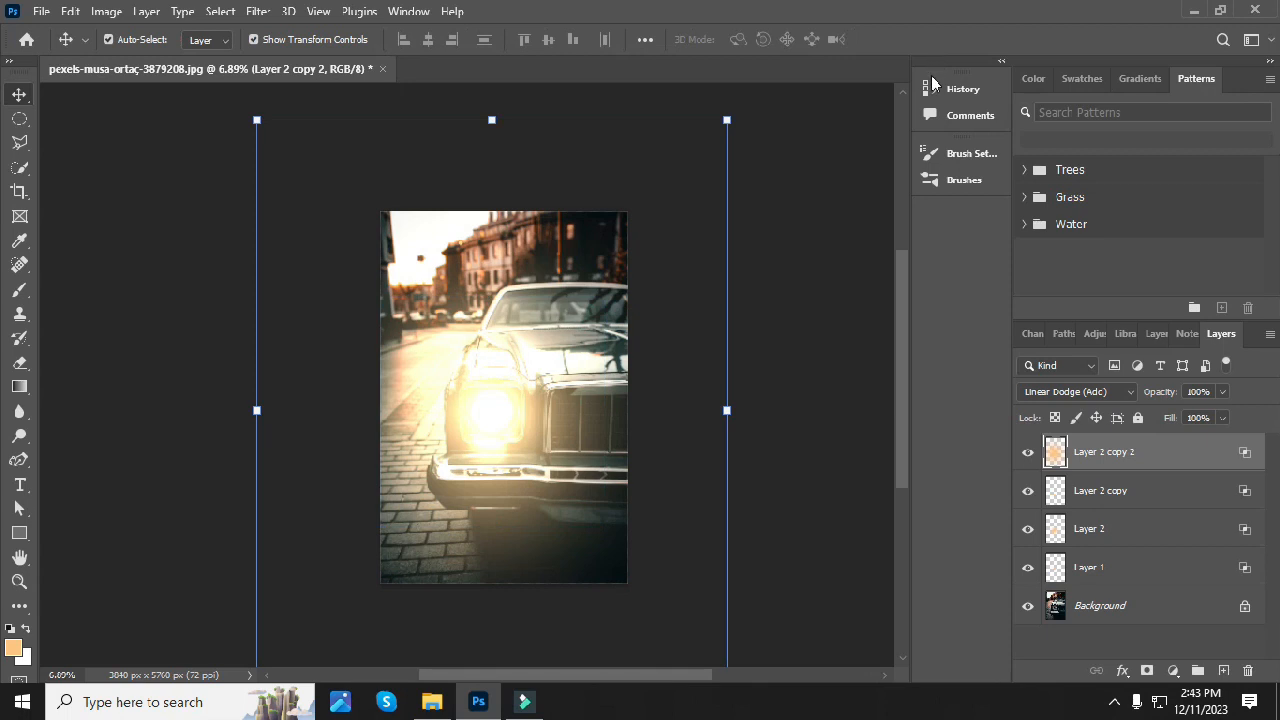
# Select a beam-shaped area from the headlight's top edge down past the photo's lower edge with the Polygonal Lasso, and mask Layer 2 copy 2 to it
pyautogui.click(20, 142)
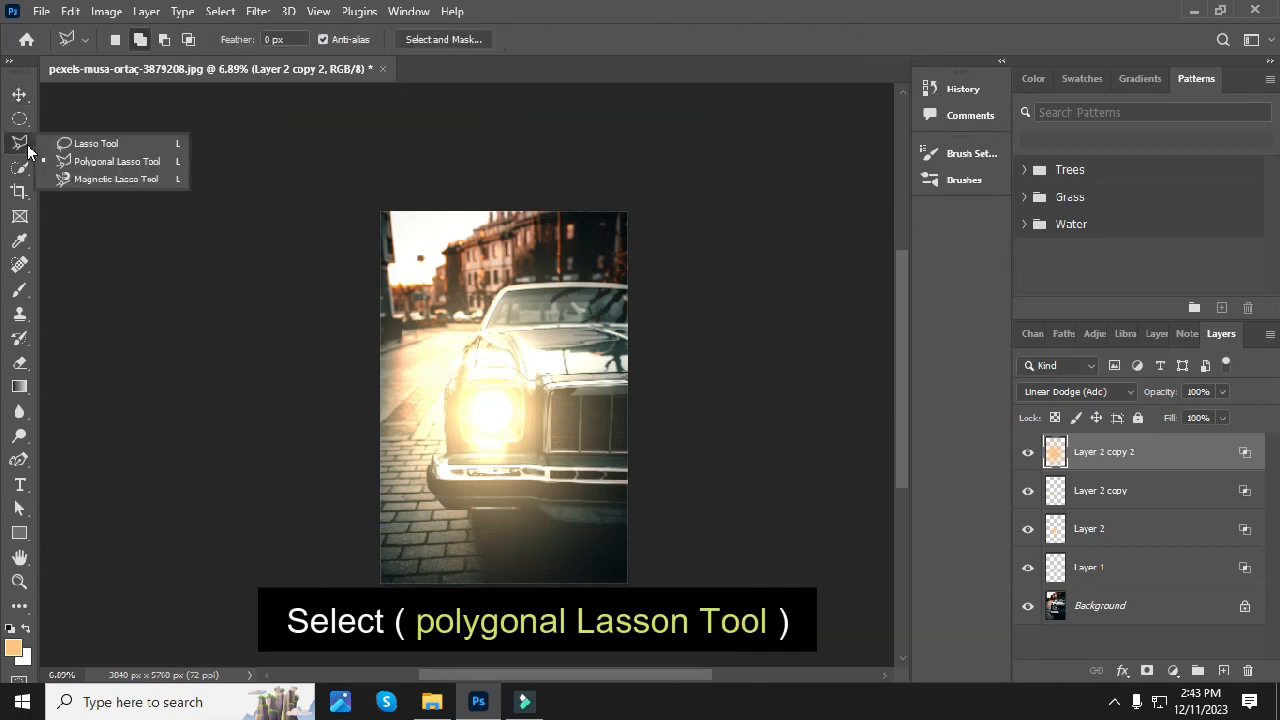
pyautogui.click(148, 171)
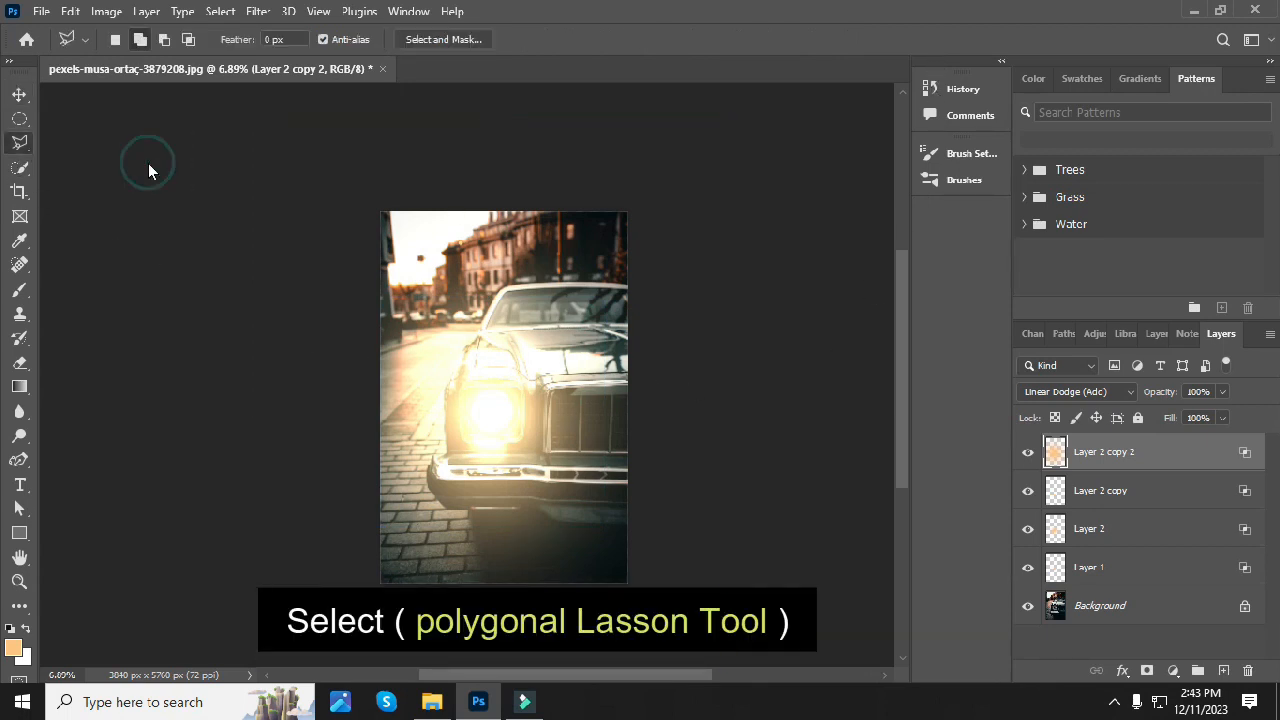
pyautogui.click(1027, 455)
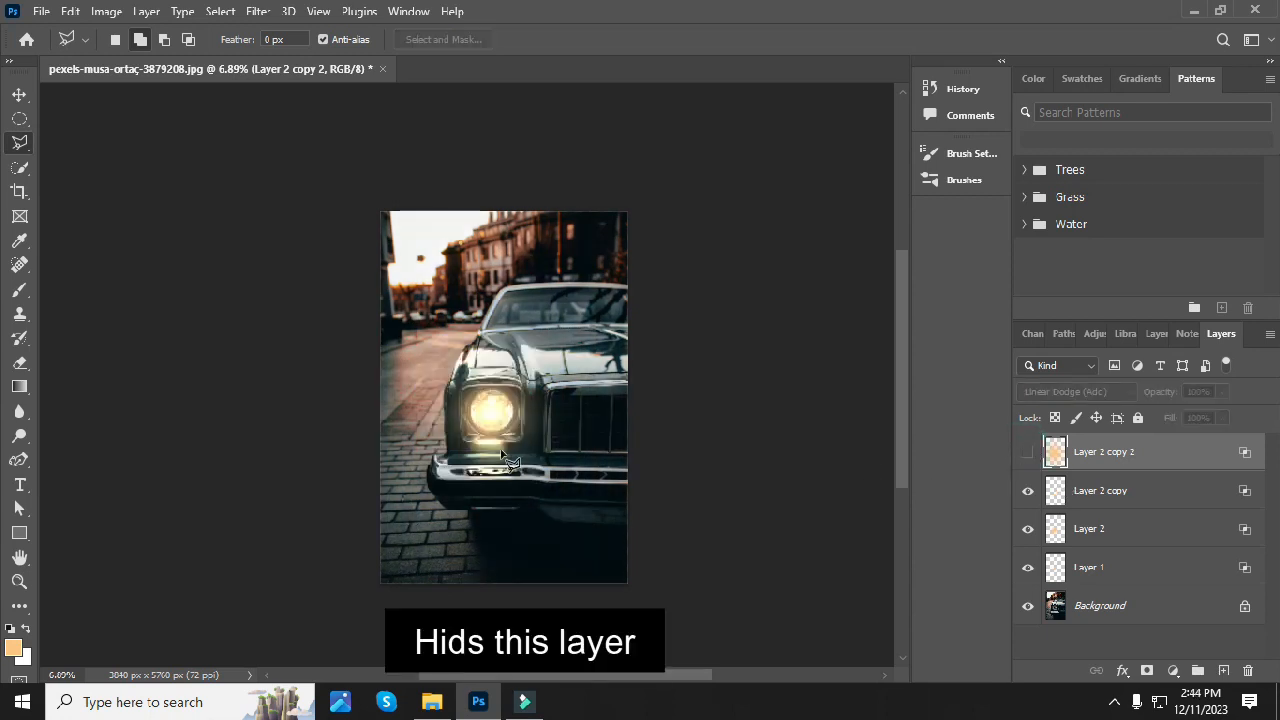
pyautogui.scroll(3, 441, 527)
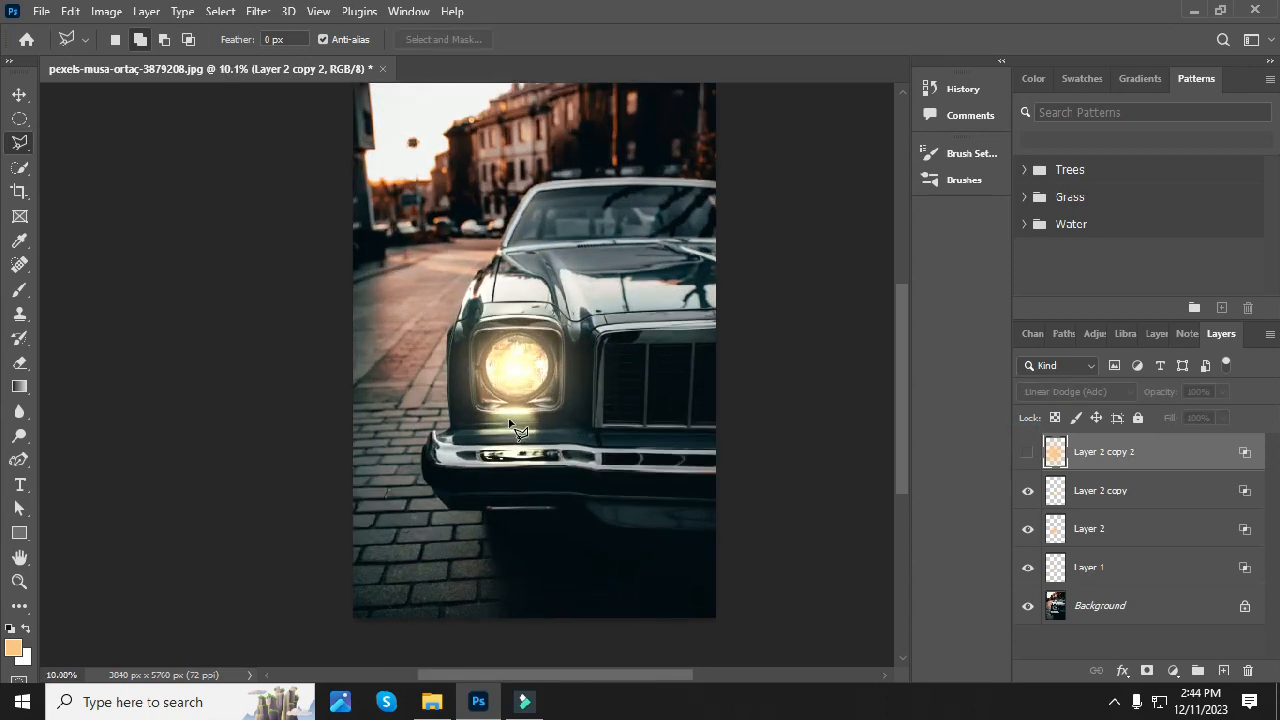
pyautogui.click(508, 340)
pyautogui.click(507, 339)
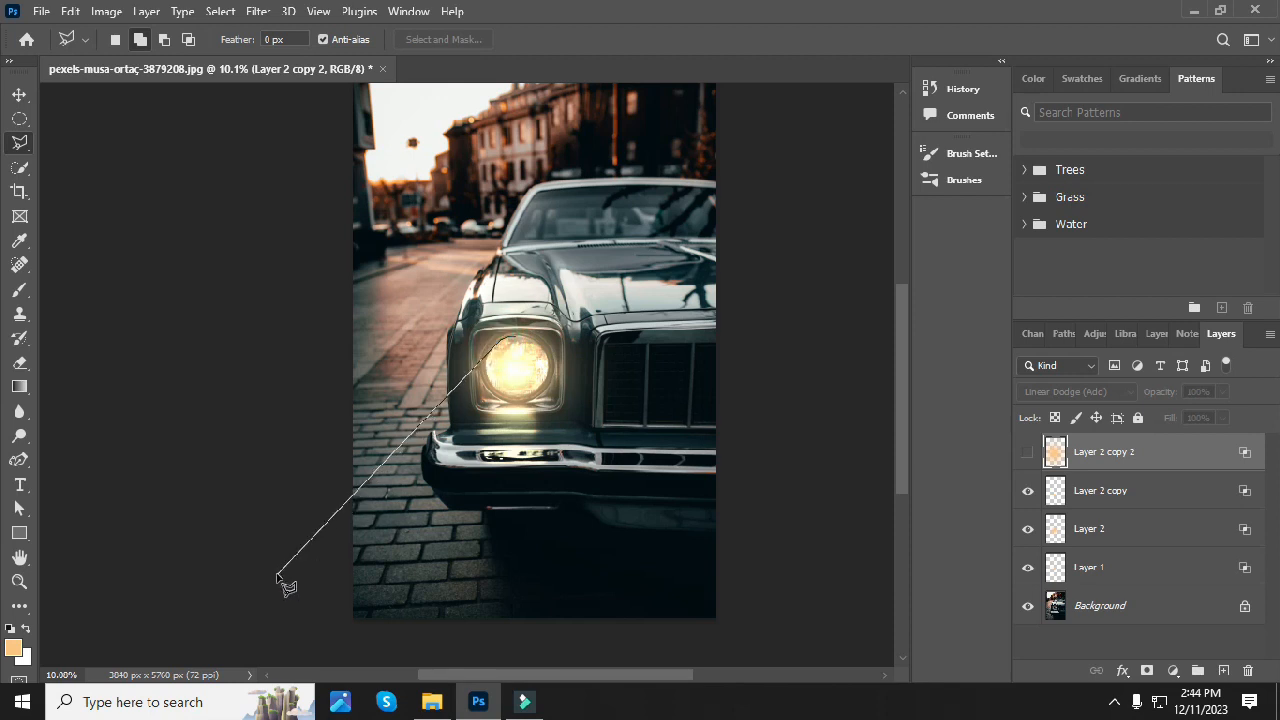
pyautogui.click(314, 549)
pyautogui.click(344, 642)
pyautogui.click(753, 641)
pyautogui.click(745, 491)
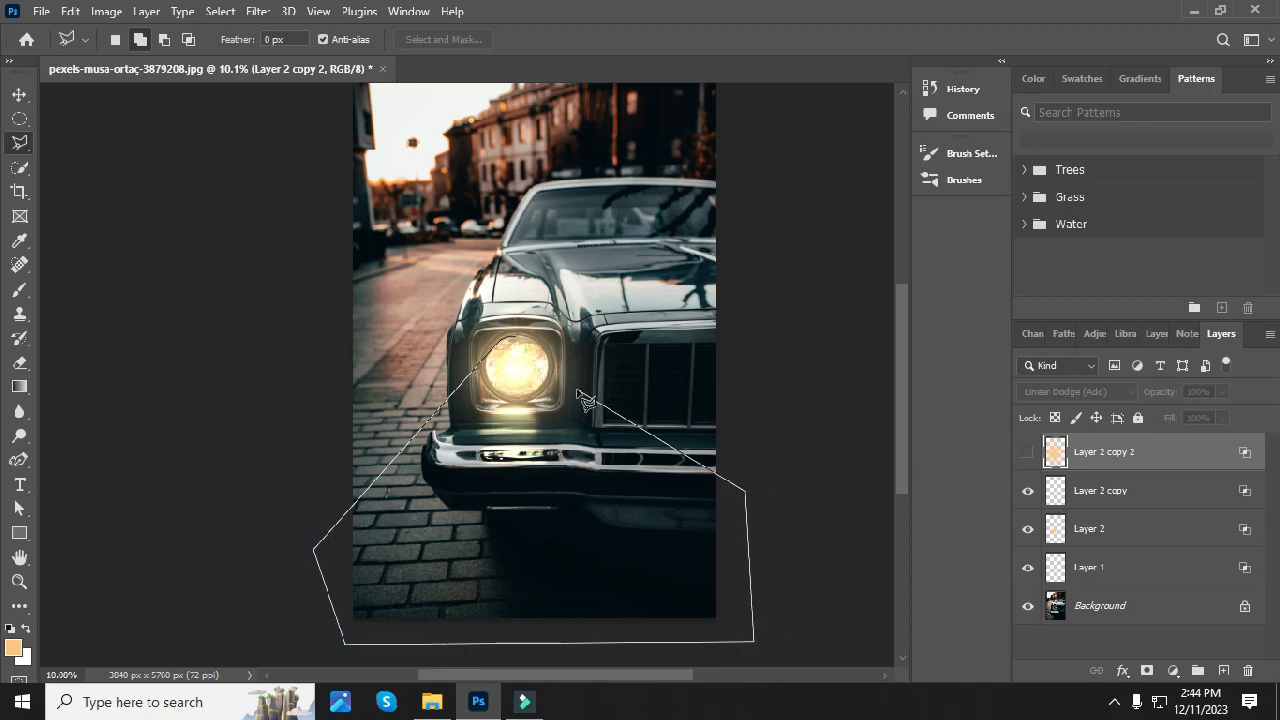
pyautogui.click(514, 349)
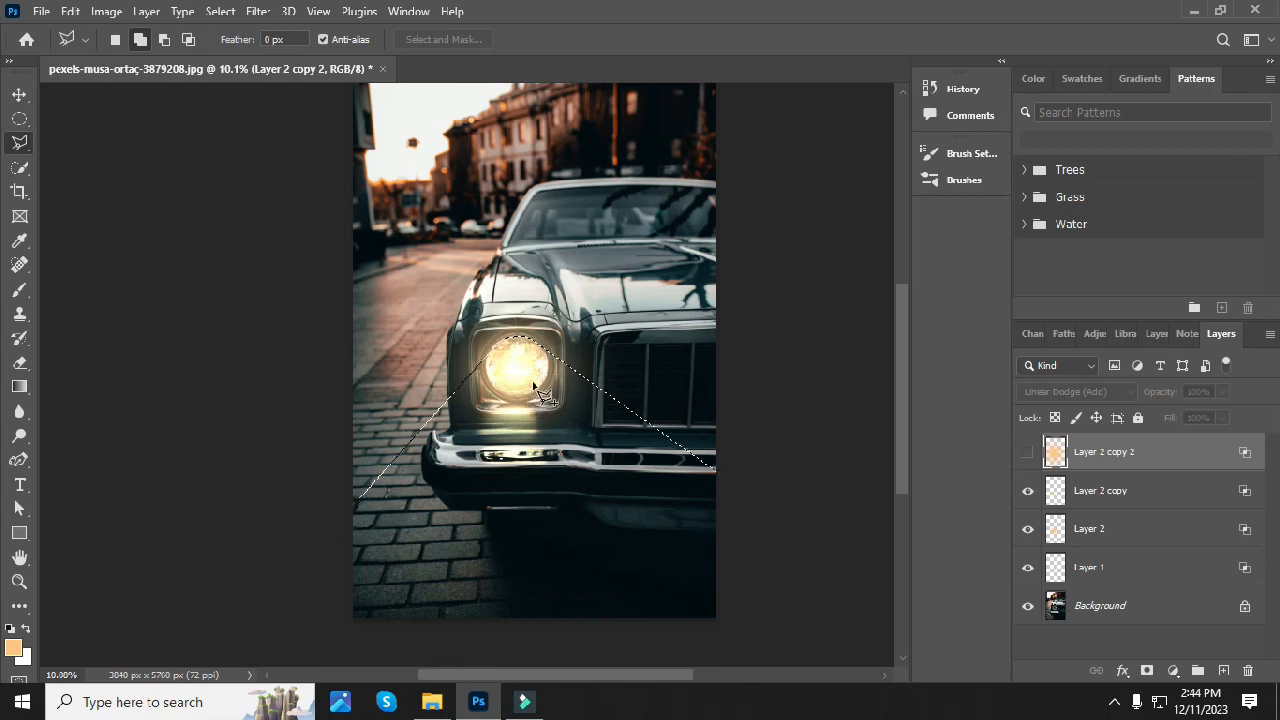
pyautogui.scroll(-2, 525, 377)
pyautogui.scroll(1, 508, 384)
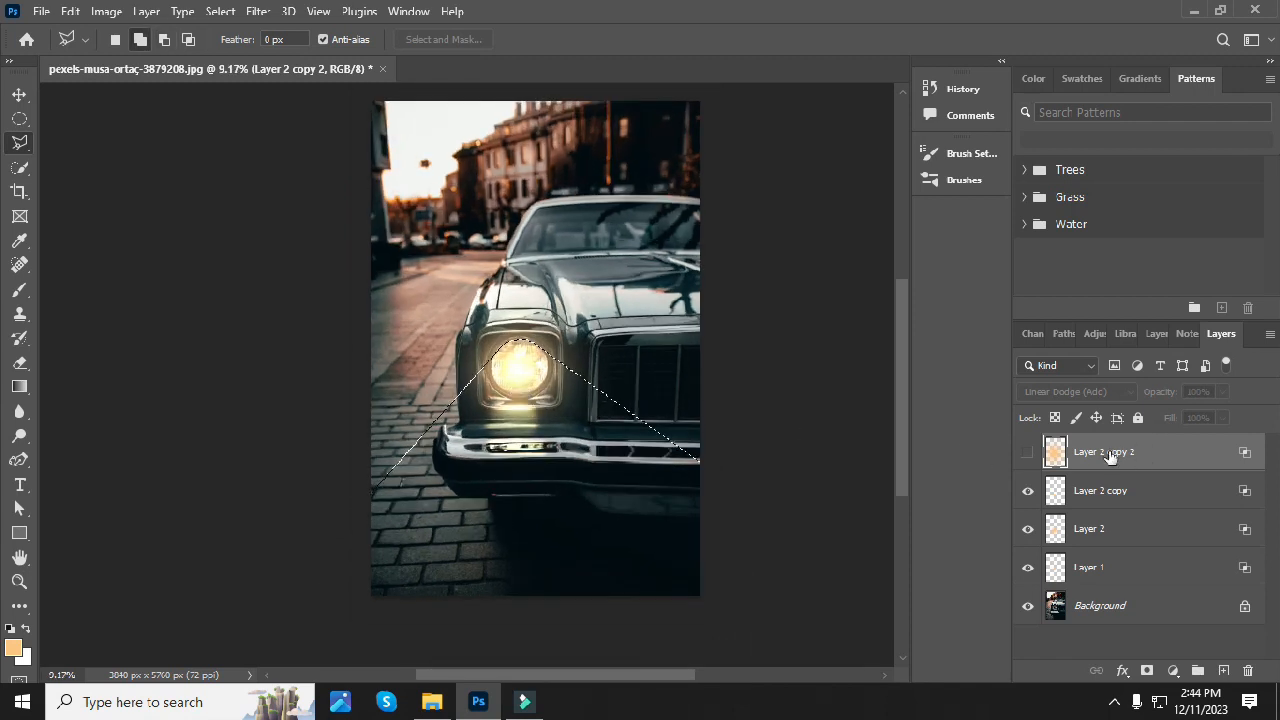
pyautogui.click(1027, 452)
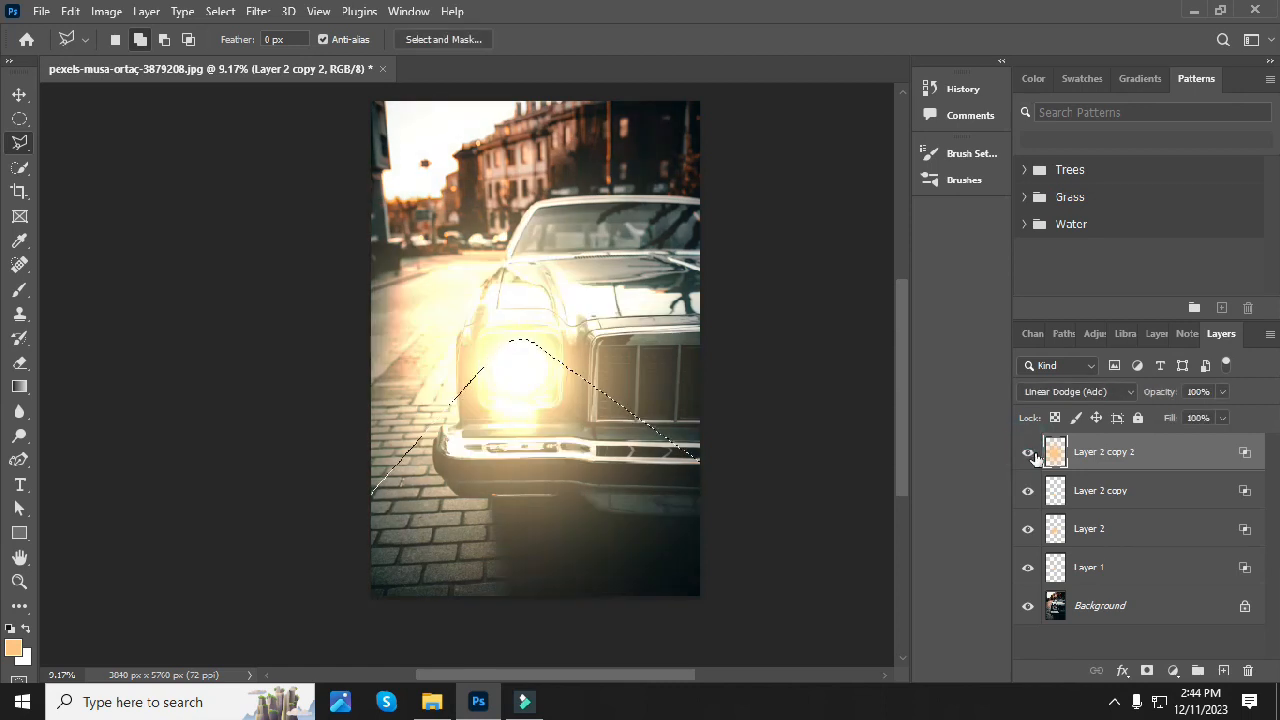
pyautogui.click(1146, 668)
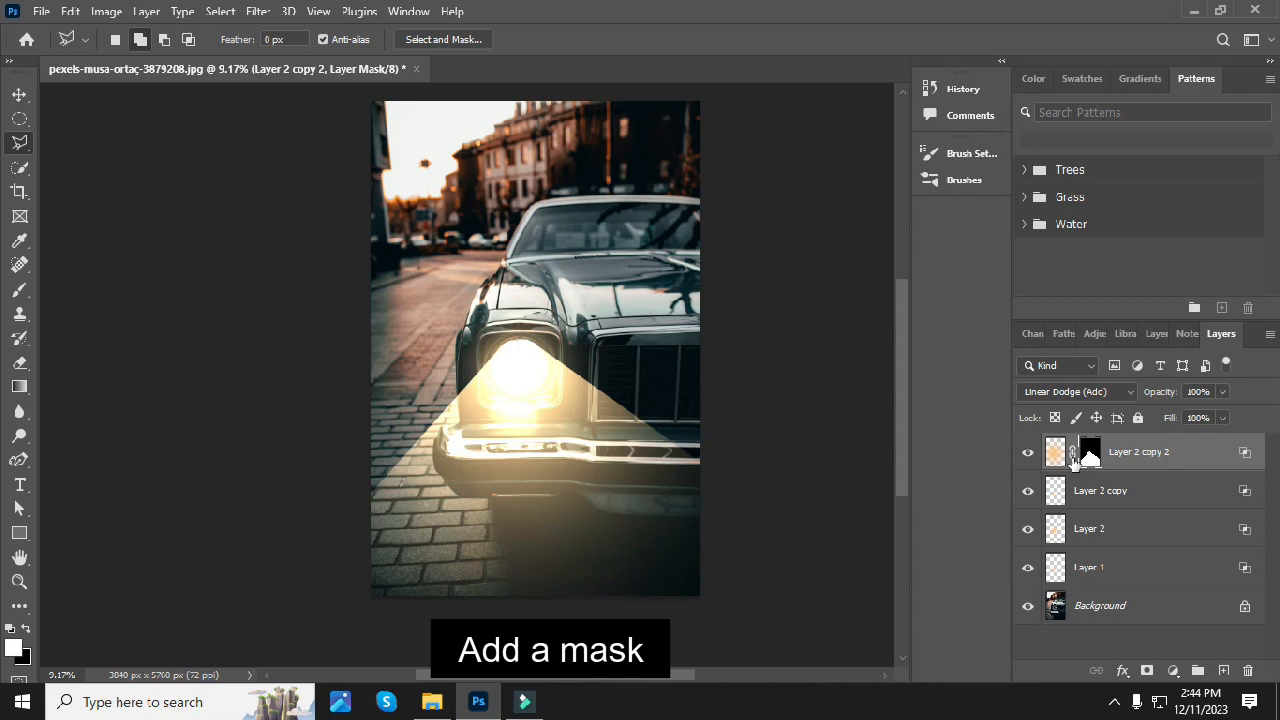
# Feather the mask of Layer 2 copy 2 by 46.7 px and set the layer's fill to 40%
pyautogui.click(408, 11)
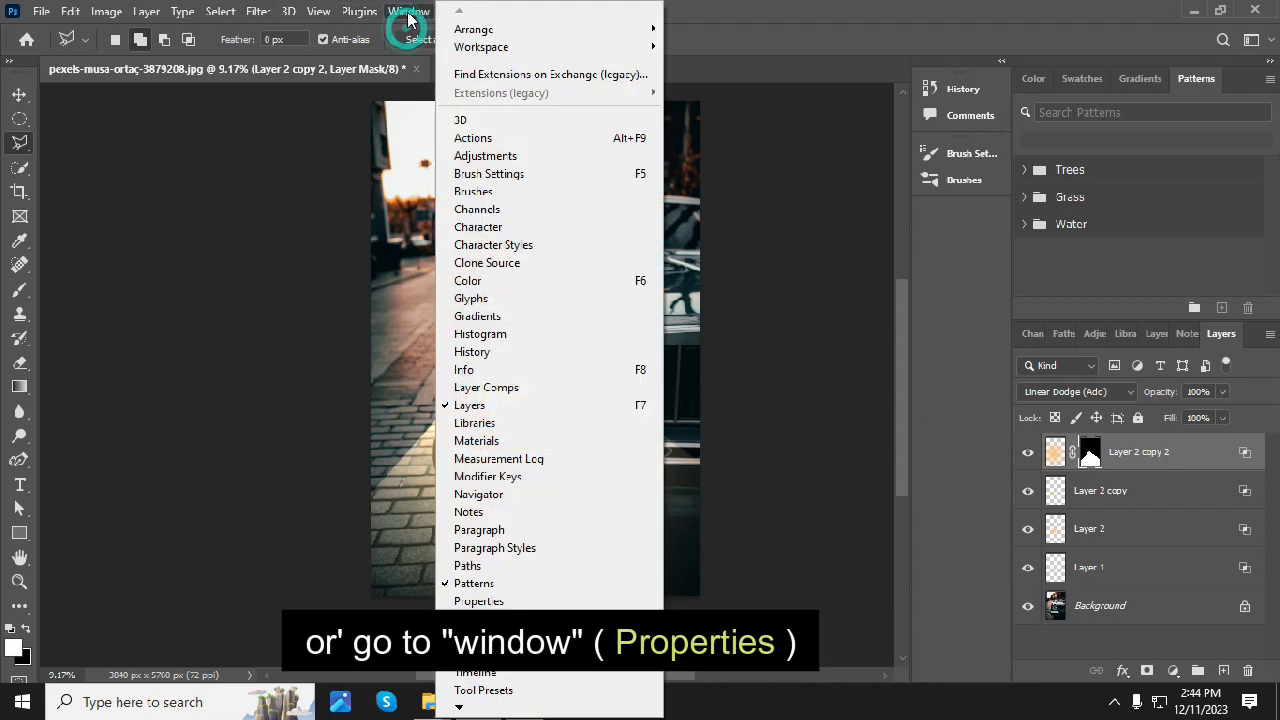
pyautogui.click(553, 603)
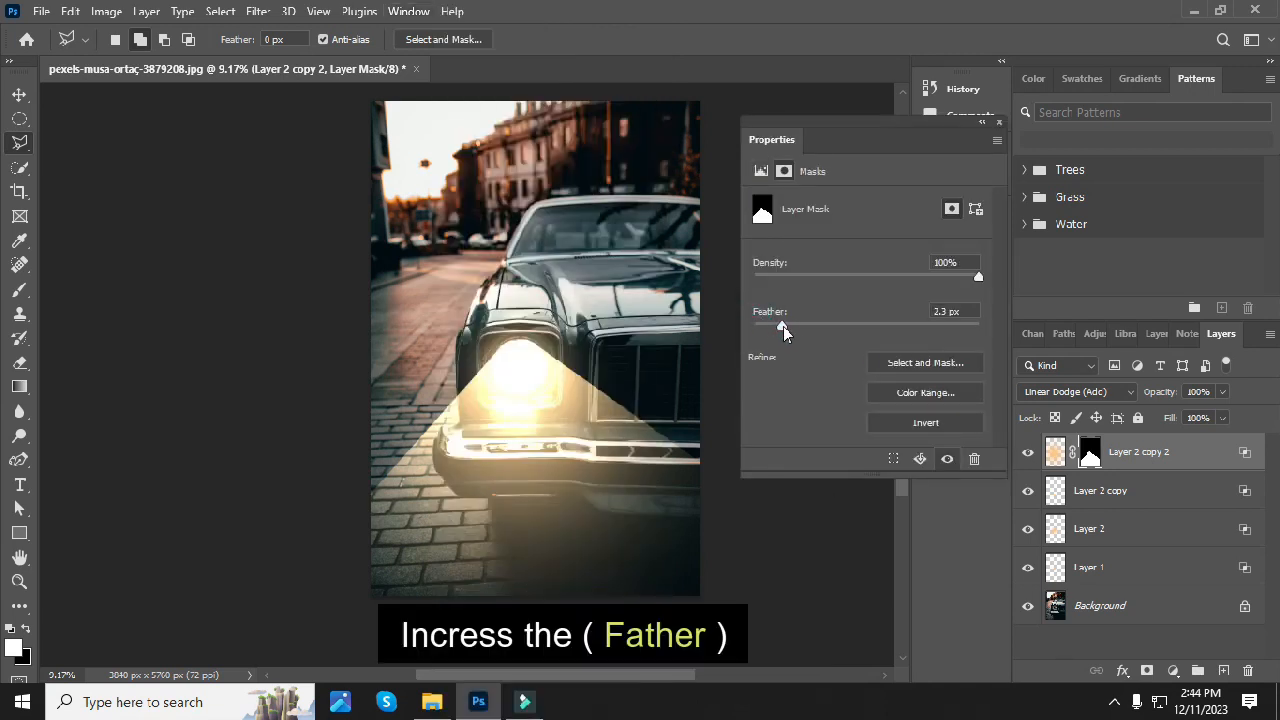
pyautogui.moveTo(965, 326); pyautogui.dragTo(880, 319)
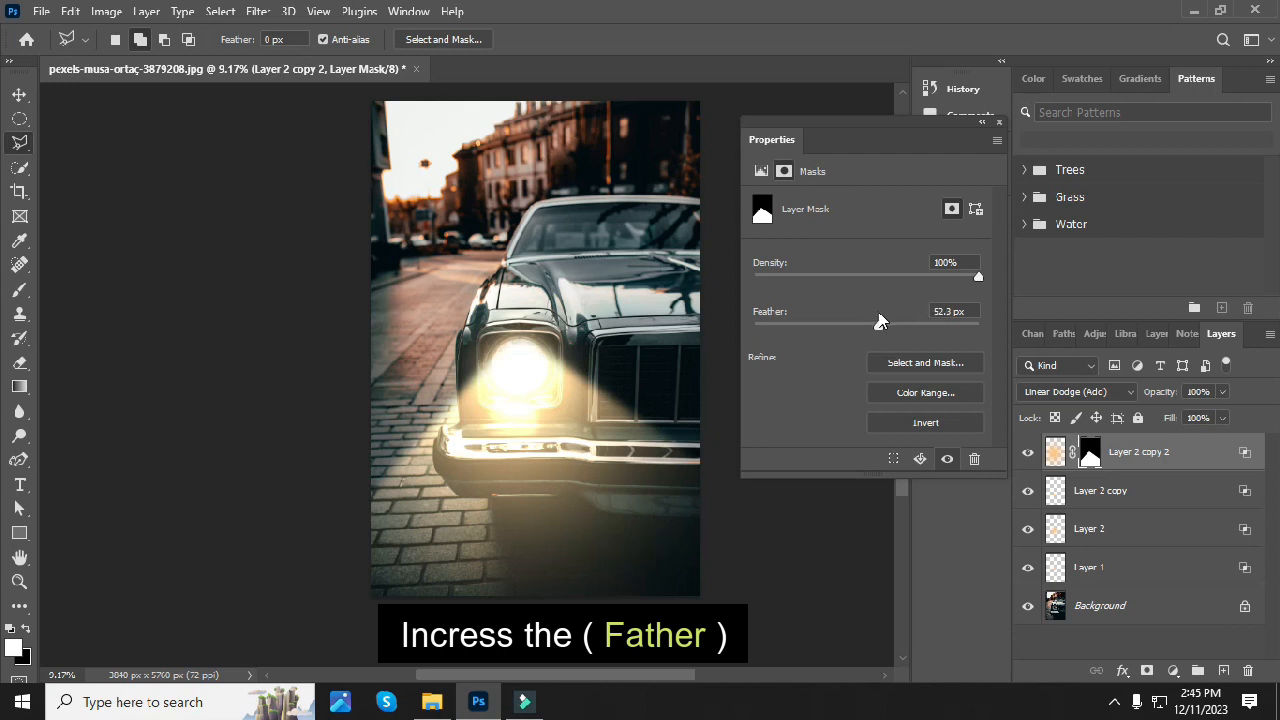
pyautogui.moveTo(877, 319)
pyautogui.mouseDown()
pyautogui.moveTo(800, 310)
pyautogui.moveTo(875, 308)
pyautogui.mouseUp()
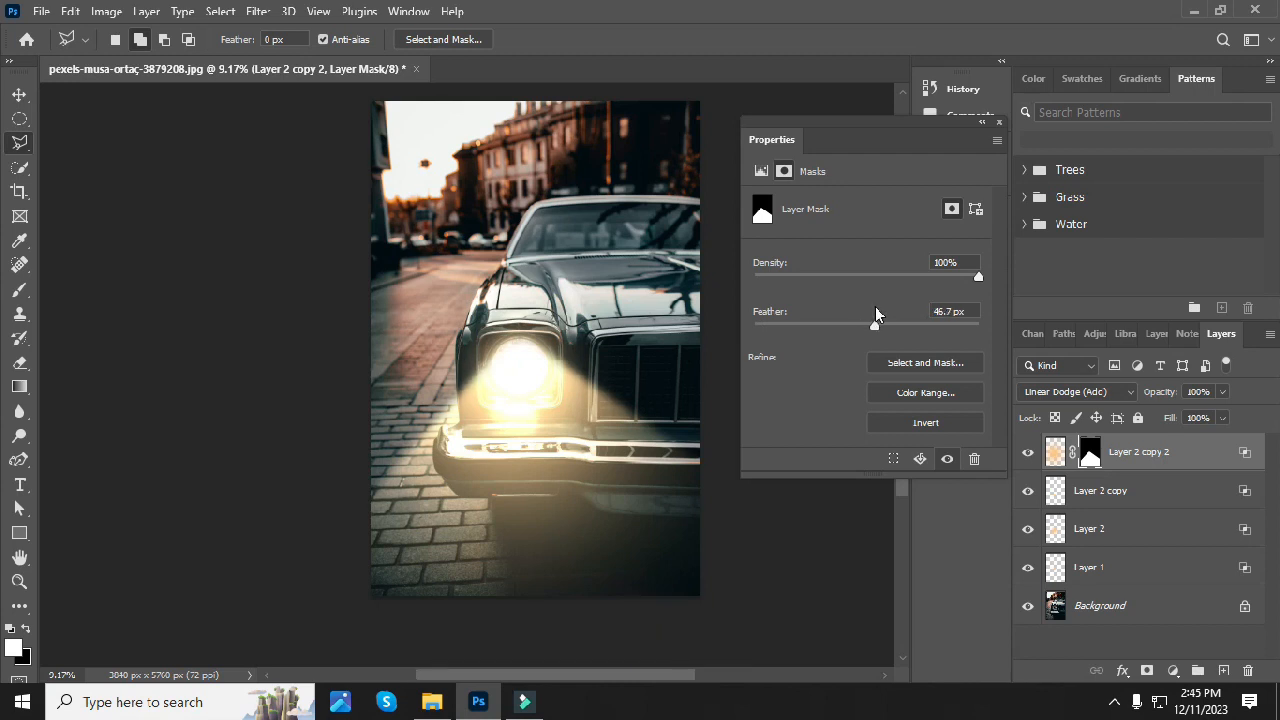
pyautogui.click(998, 121)
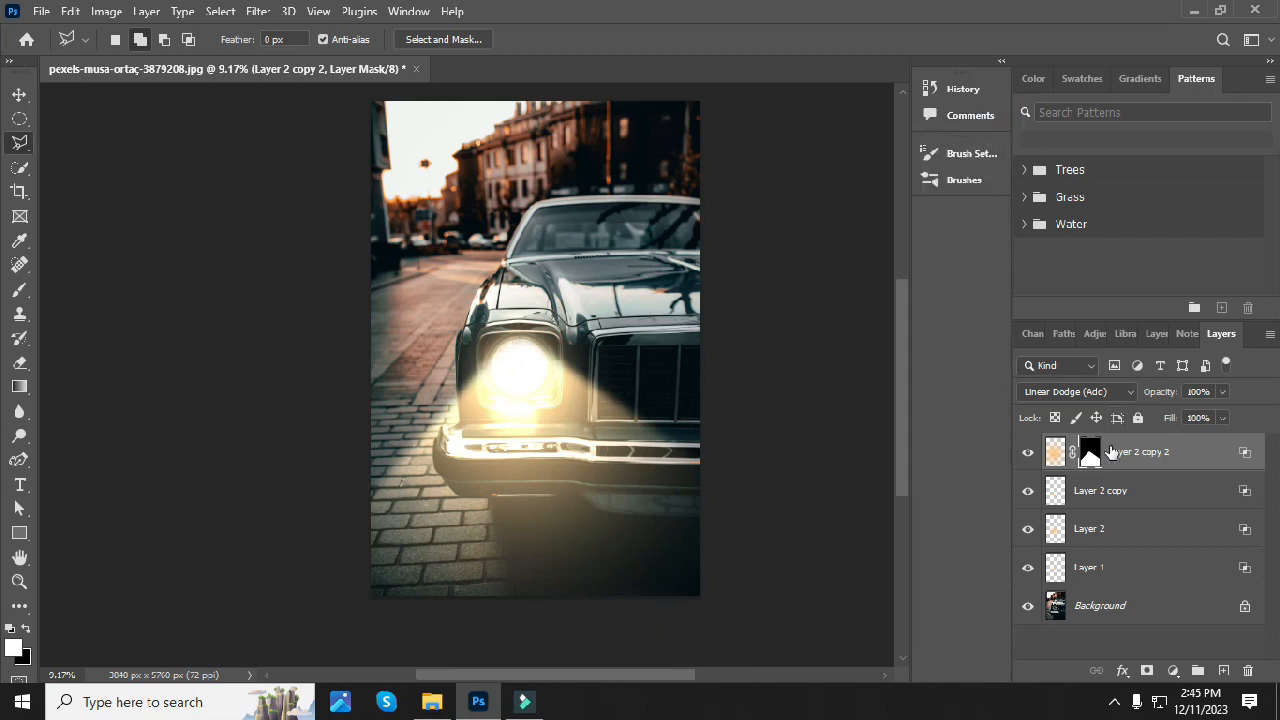
pyautogui.moveTo(1166, 417); pyautogui.dragTo(1115, 422)
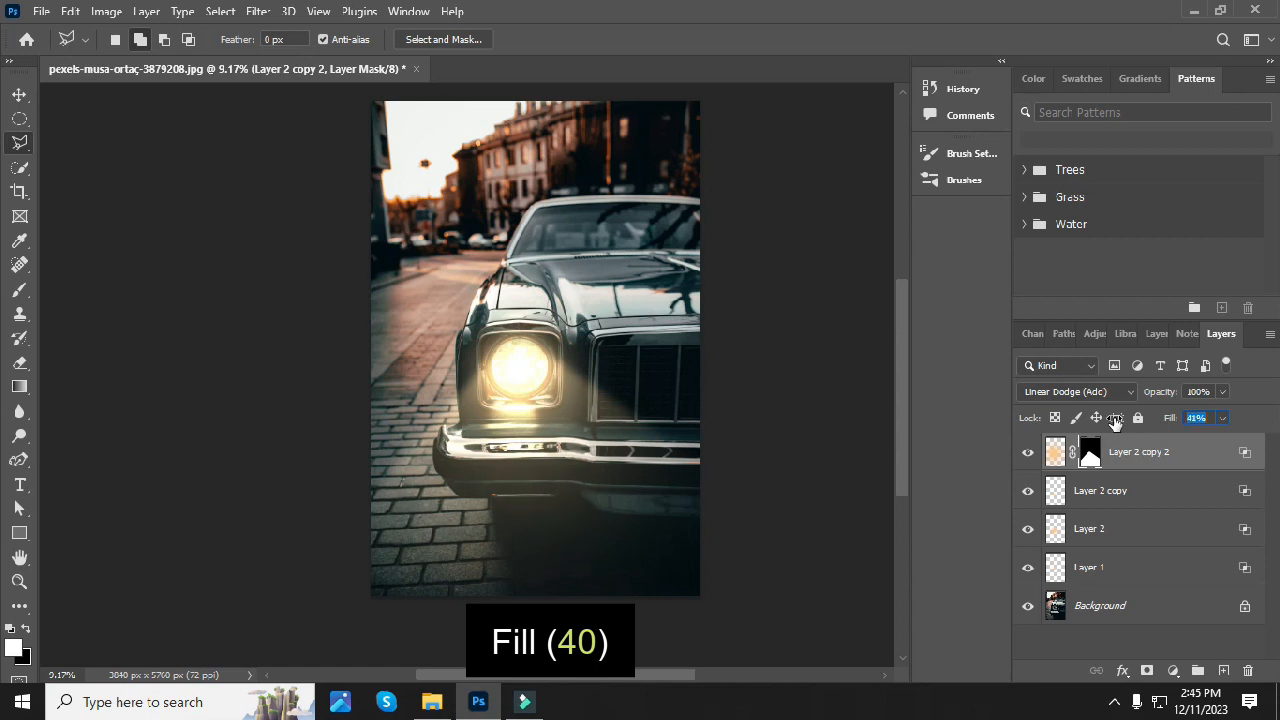
pyautogui.click(1201, 420)
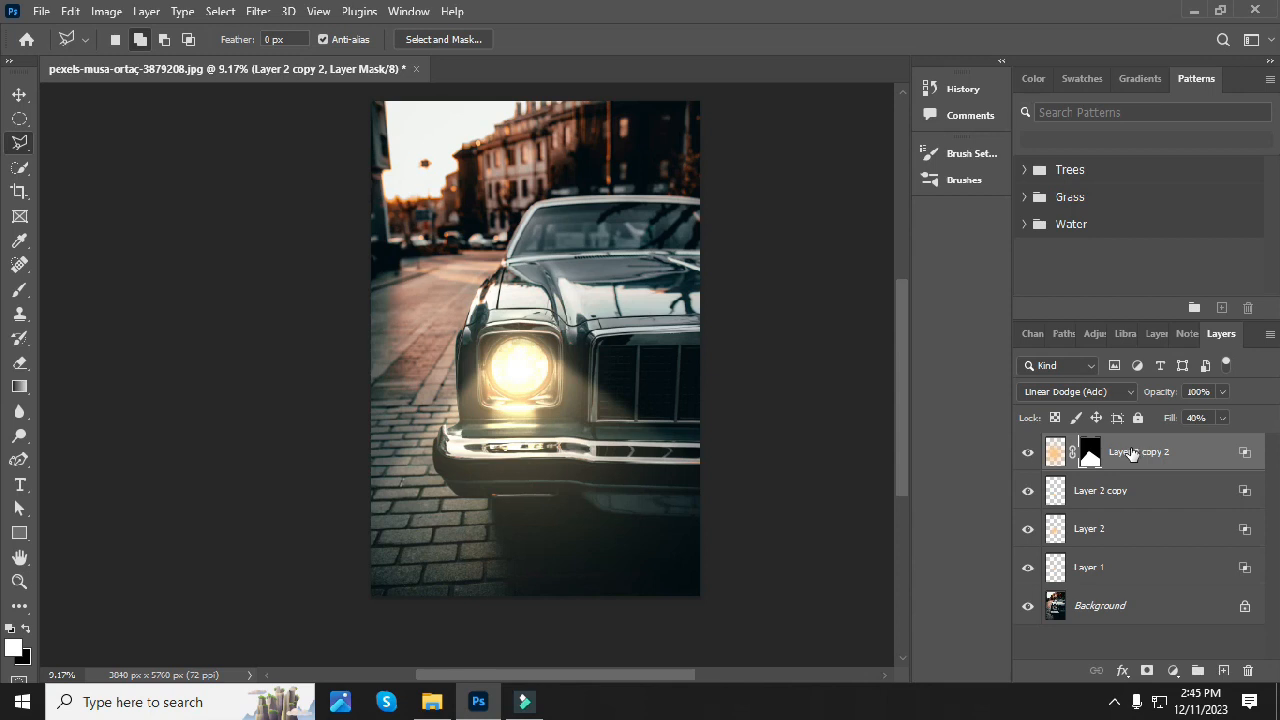
# Add a Color Lookup adjustment layer directly above the Background using the Soft_Warming.look 3DLUT file
pyautogui.click(1127, 612)
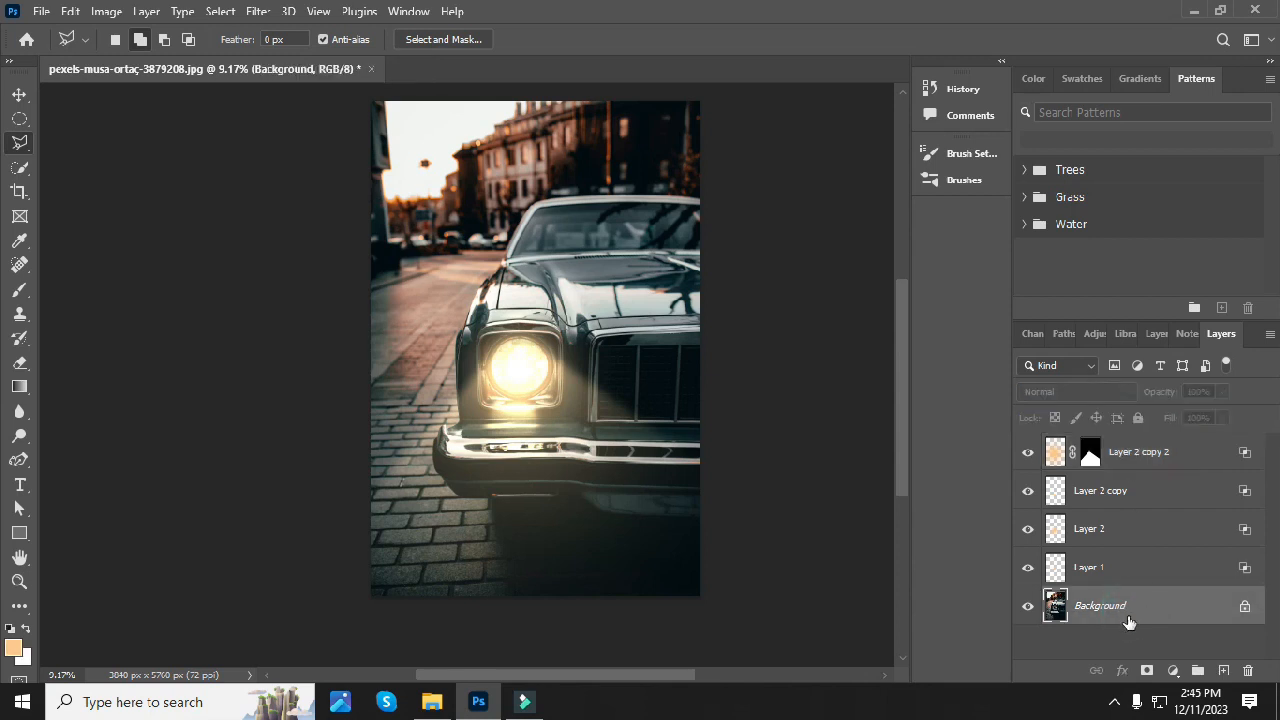
pyautogui.click(1173, 670)
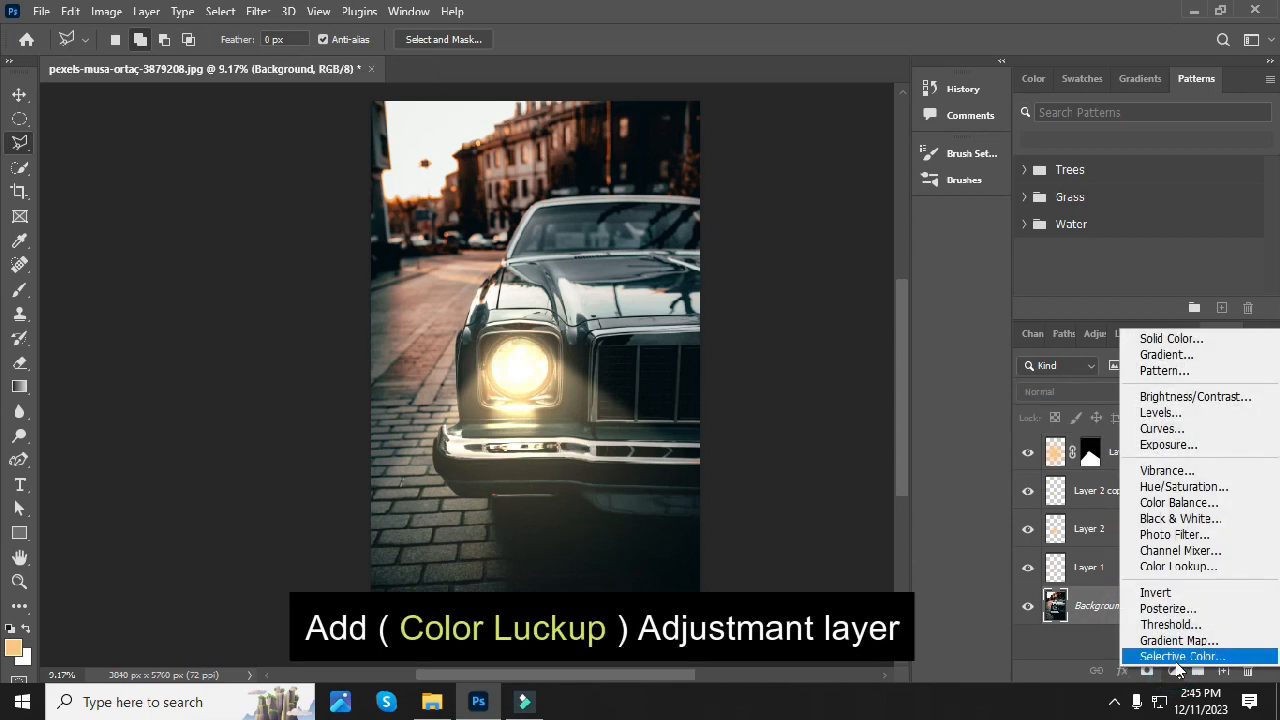
pyautogui.click(1180, 567)
pyautogui.click(928, 205)
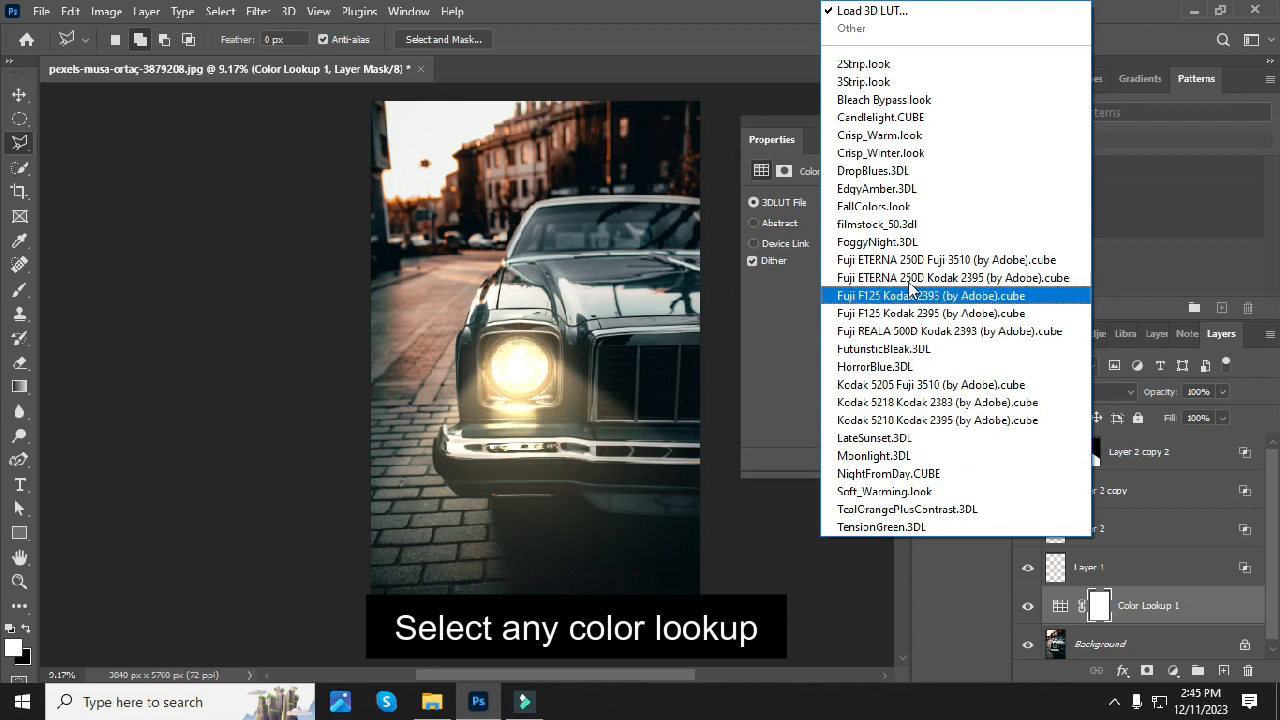
pyautogui.click(928, 492)
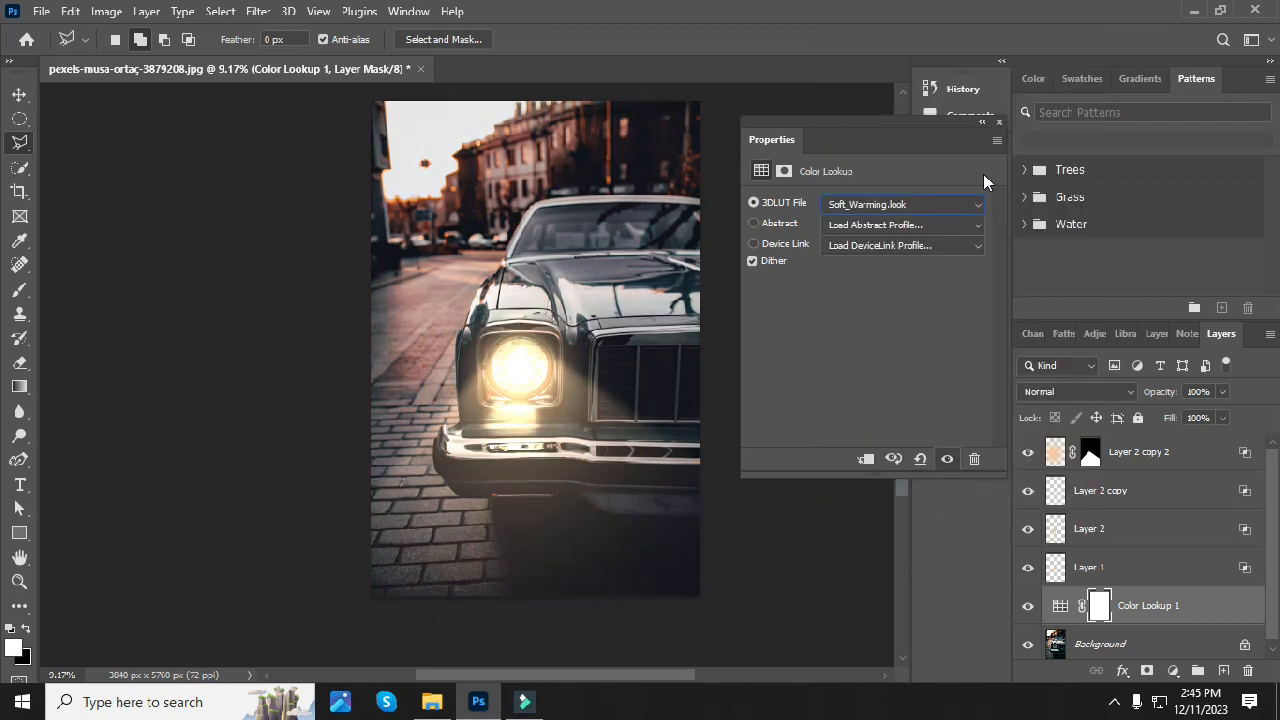
pyautogui.click(998, 125)
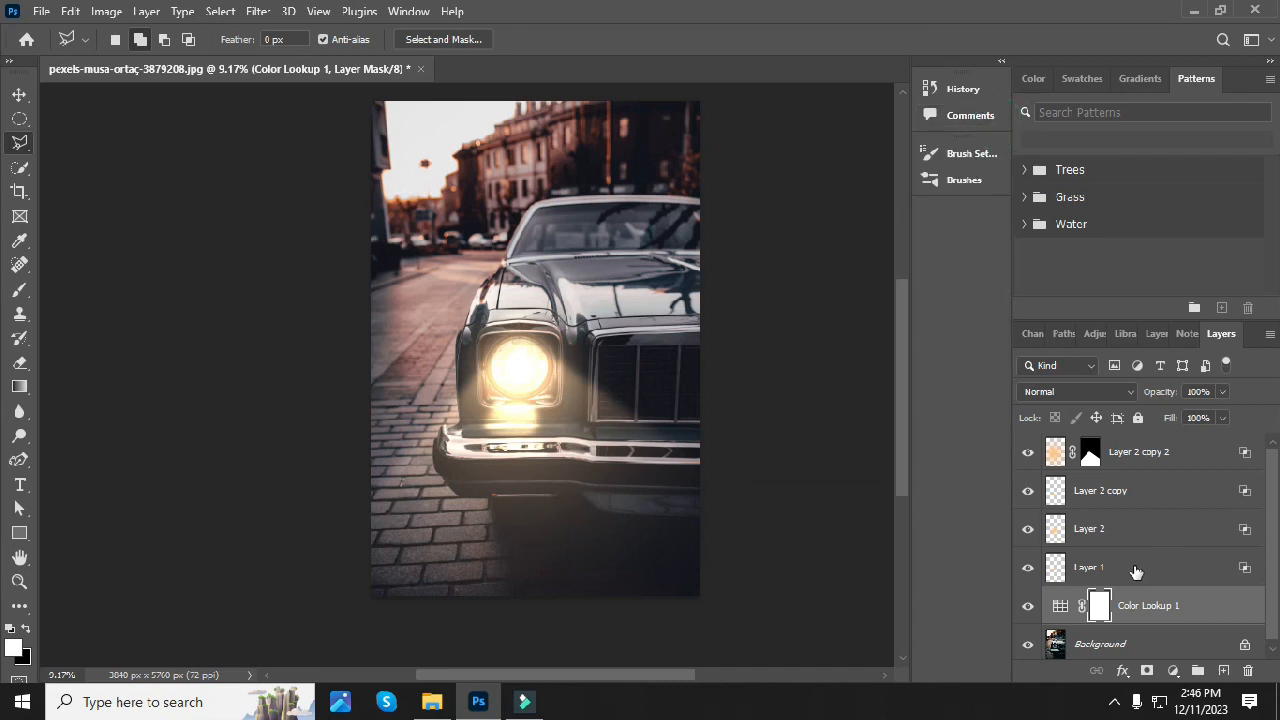
# Add a Curves adjustment layer directly above Layer 2 copy 2 and lift the RGB curve's black point to output 9
pyautogui.click(1147, 455)
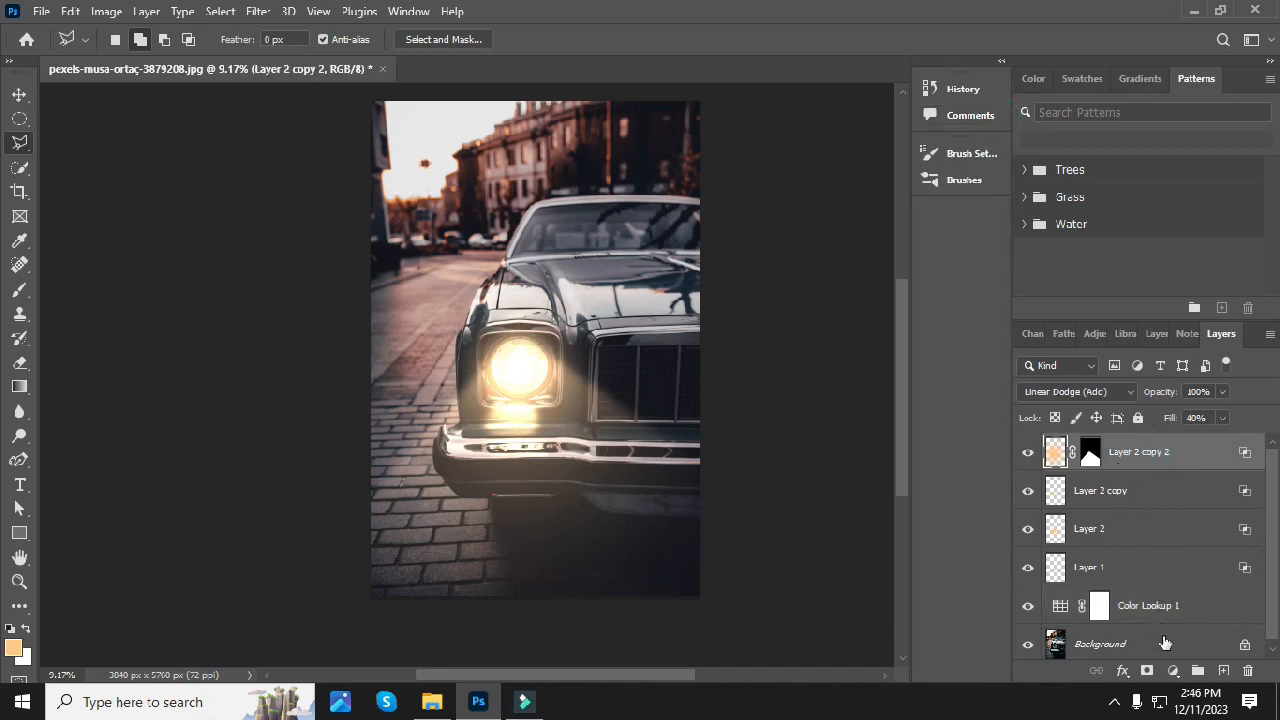
pyautogui.click(1172, 671)
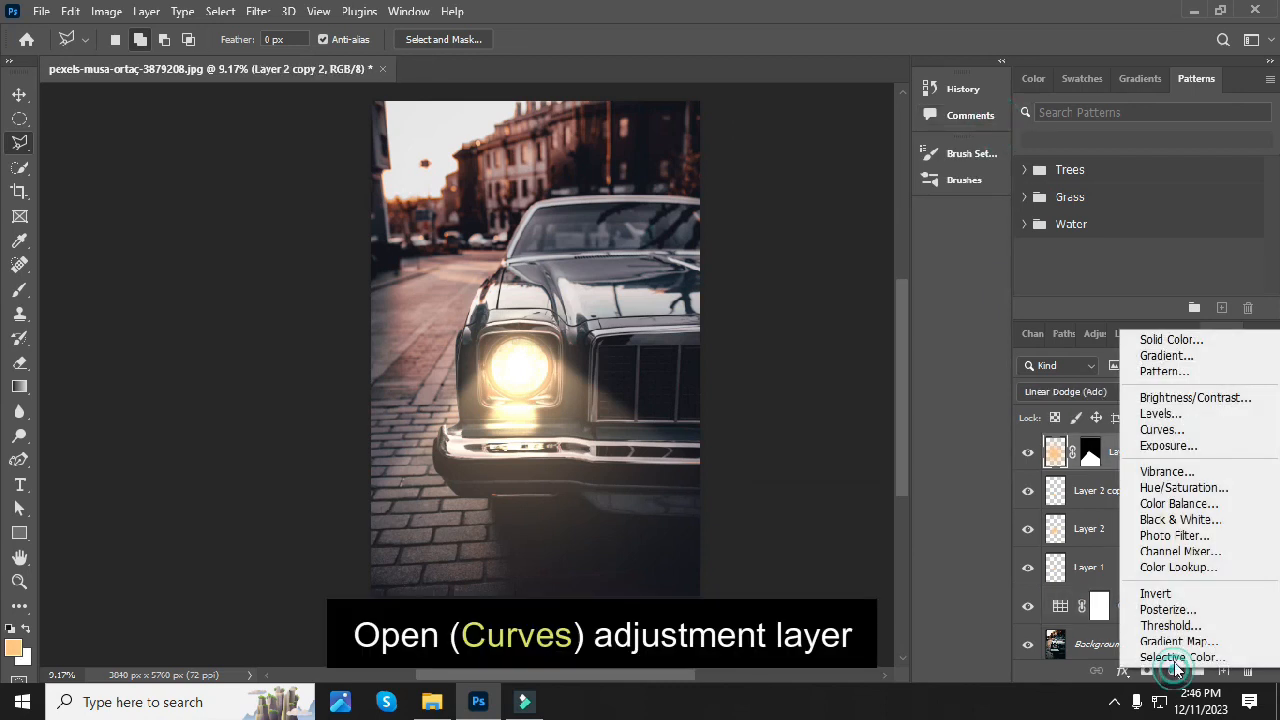
pyautogui.click(1178, 430)
pyautogui.scroll(-2, 822, 364)
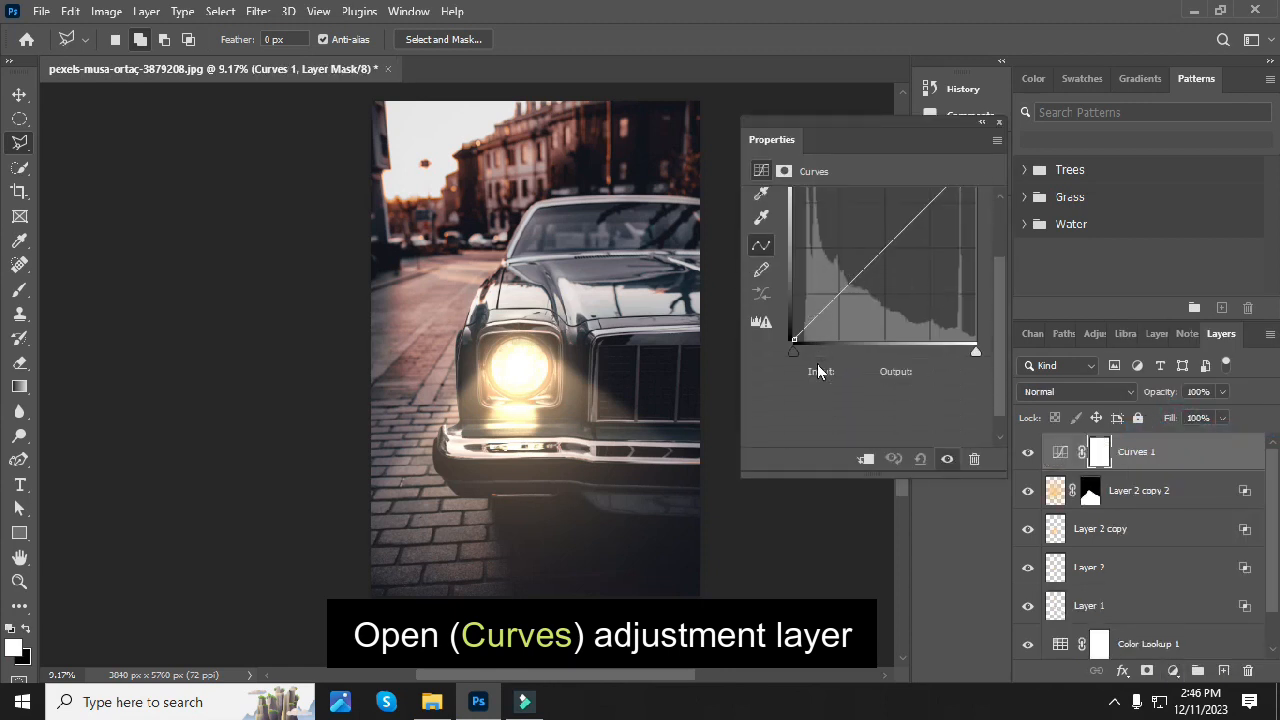
pyautogui.moveTo(793, 339); pyautogui.dragTo(786, 333)
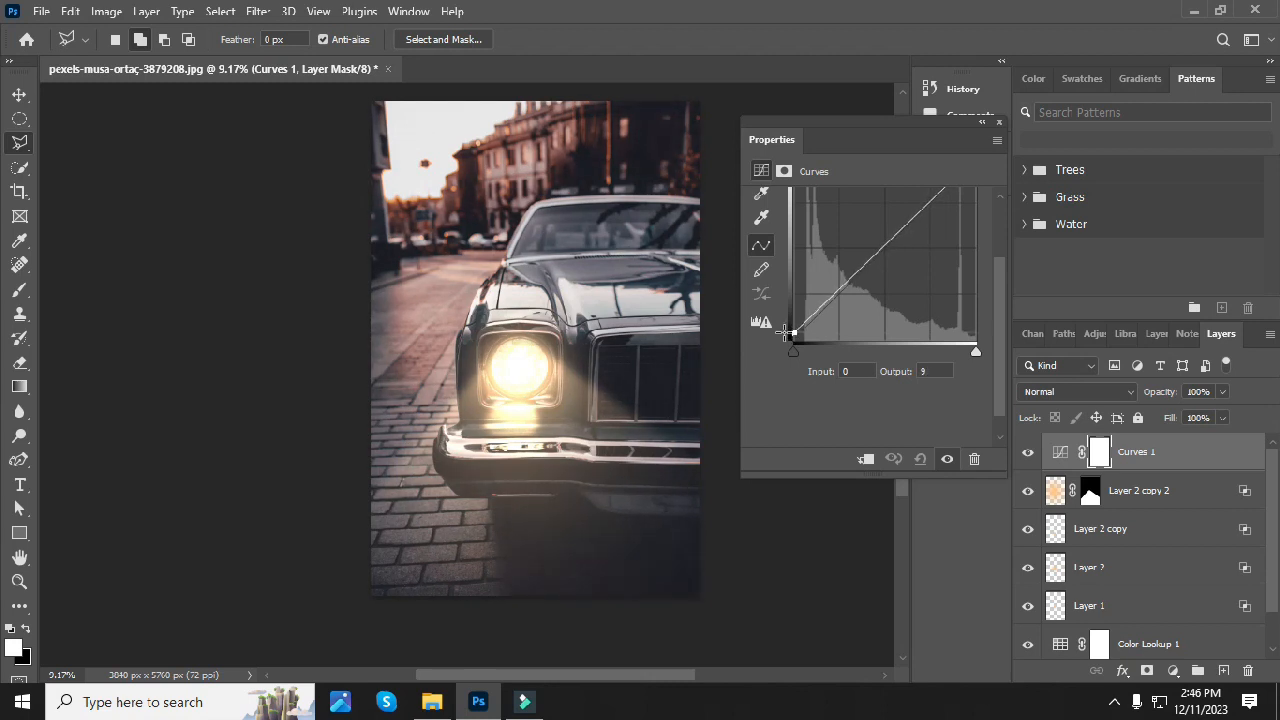
# Add two points to the RGB curve, a shadow point at input 54, output 59 and a highlight point at input 190, output 193
pyautogui.click(838, 290)
pyautogui.moveTo(838, 291); pyautogui.dragTo(832, 298)
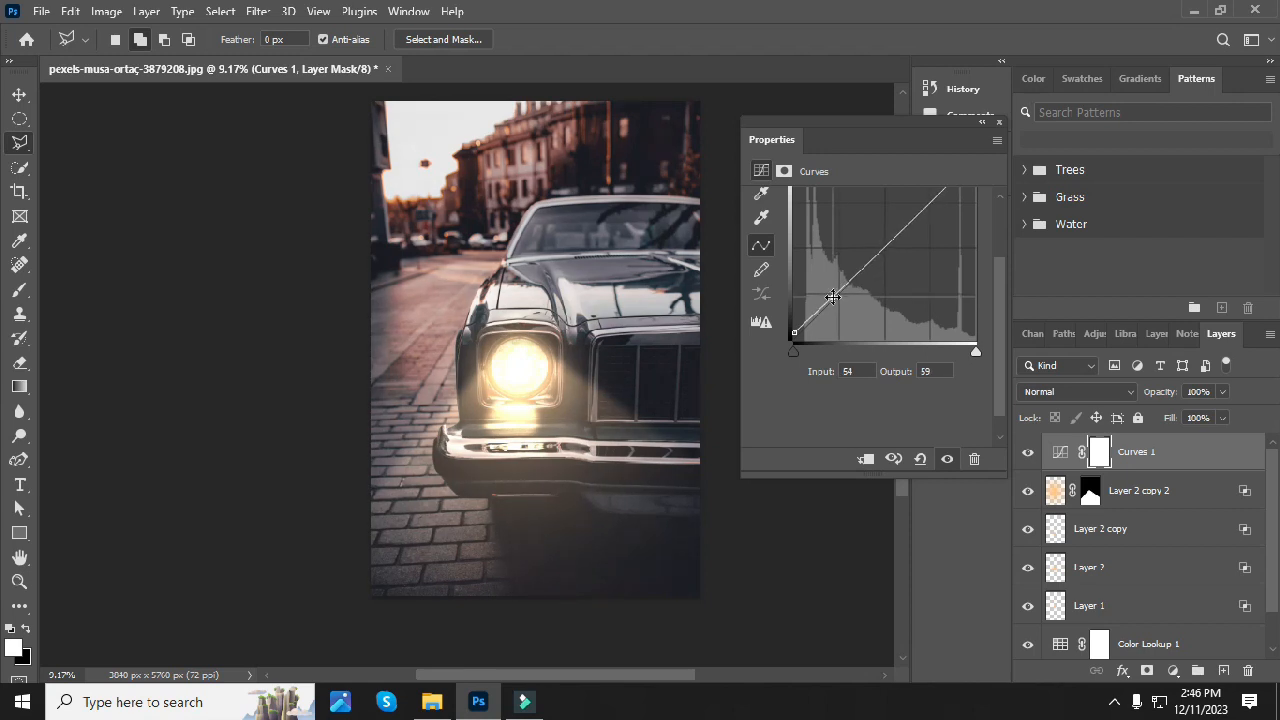
pyautogui.scroll(4, 901, 314)
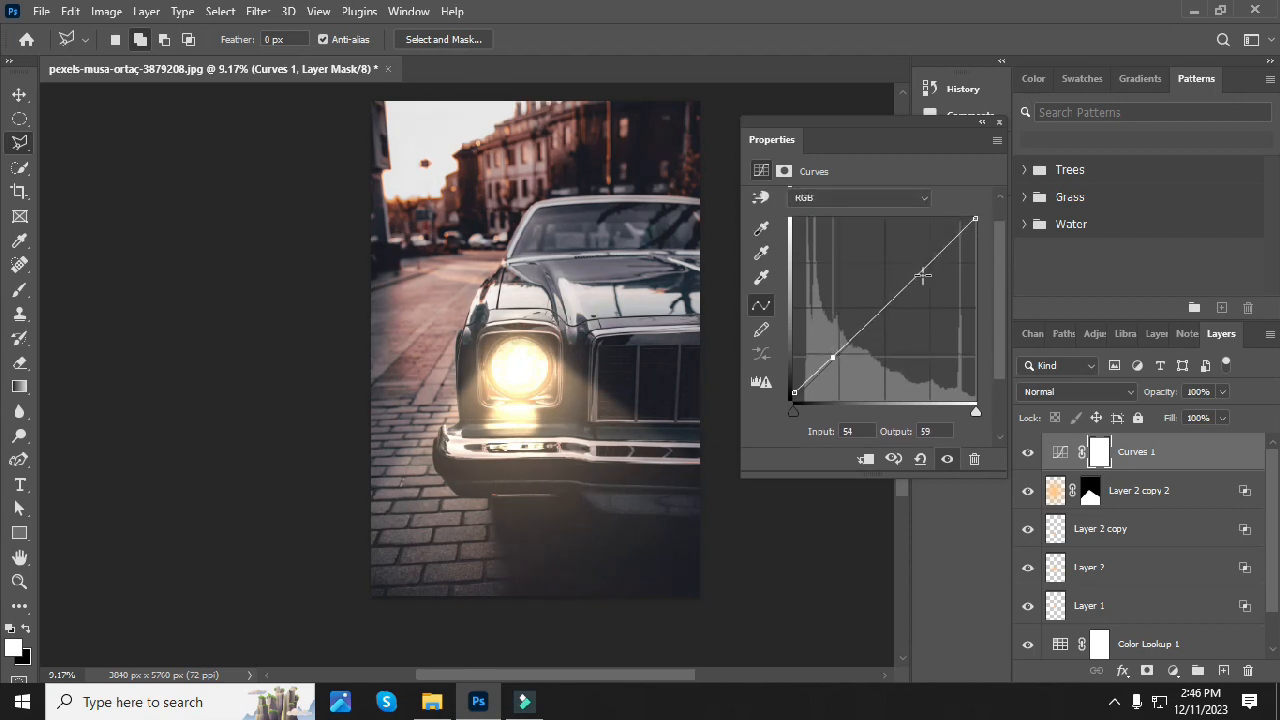
pyautogui.click(929, 265)
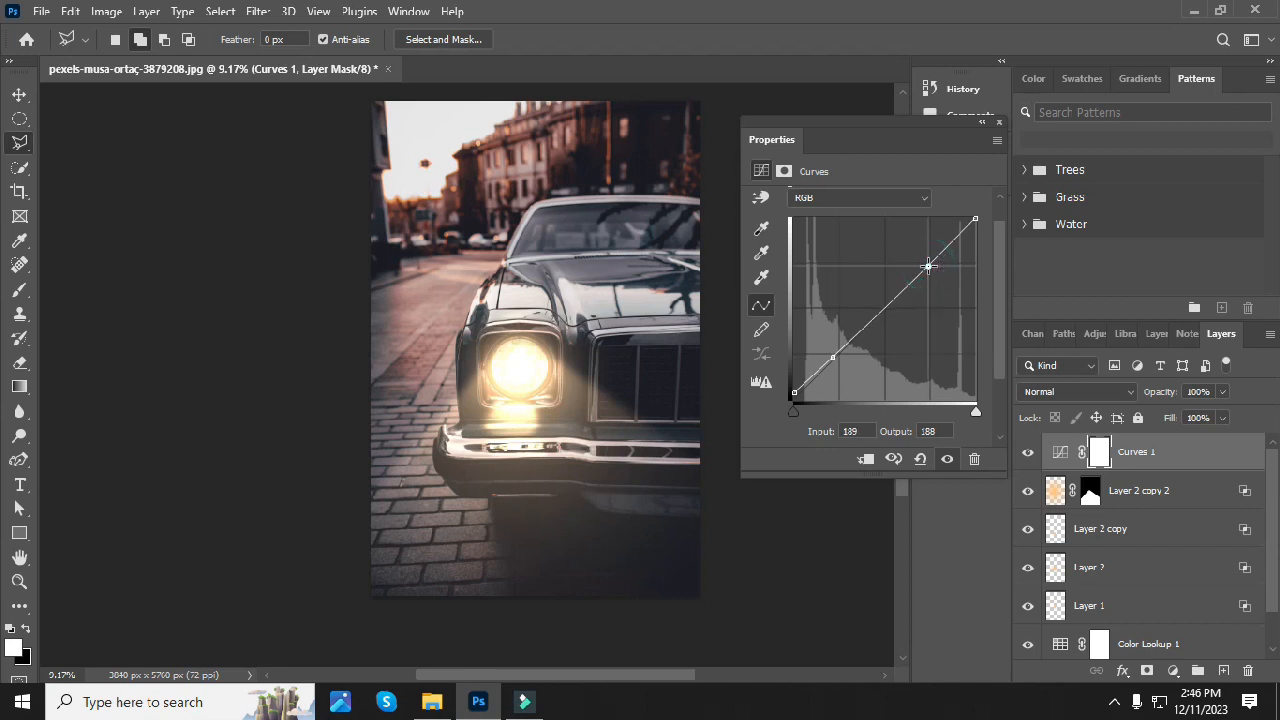
pyautogui.moveTo(929, 266); pyautogui.dragTo(929, 262)
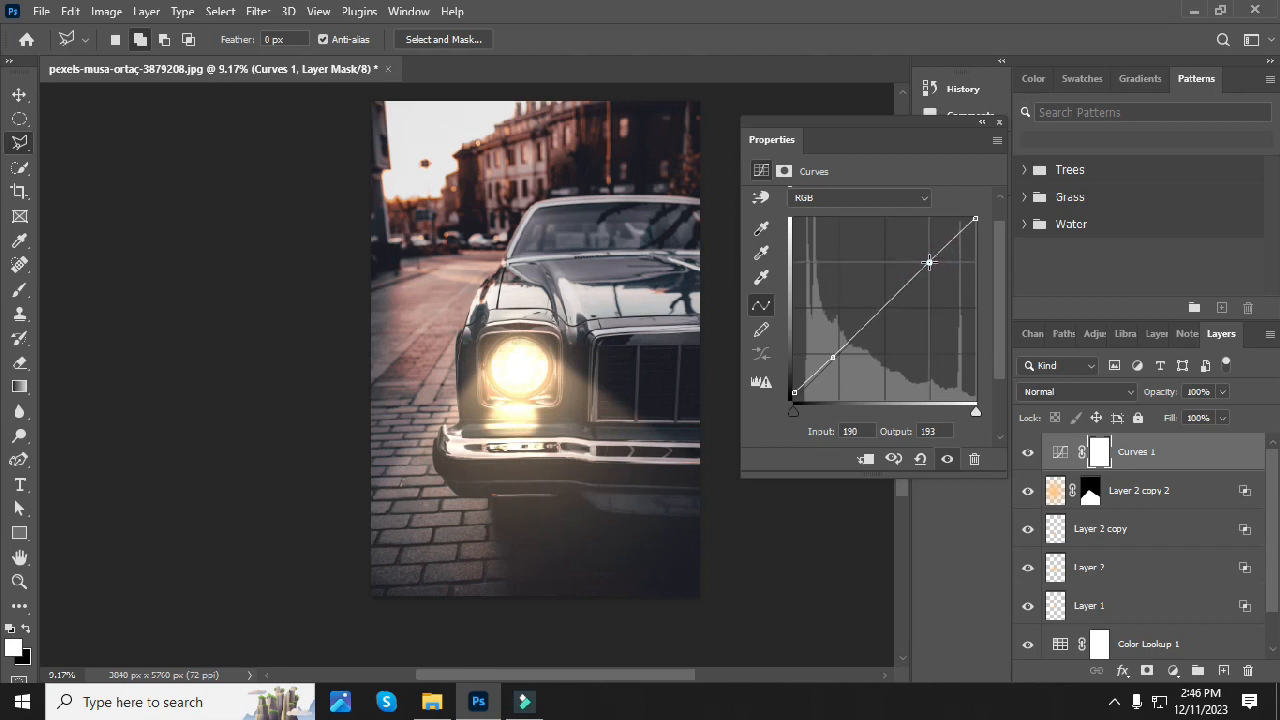
# Raise the black point of the Curves 1 curve to output 12 and close the curve settings
pyautogui.scroll(-3, 897, 368)
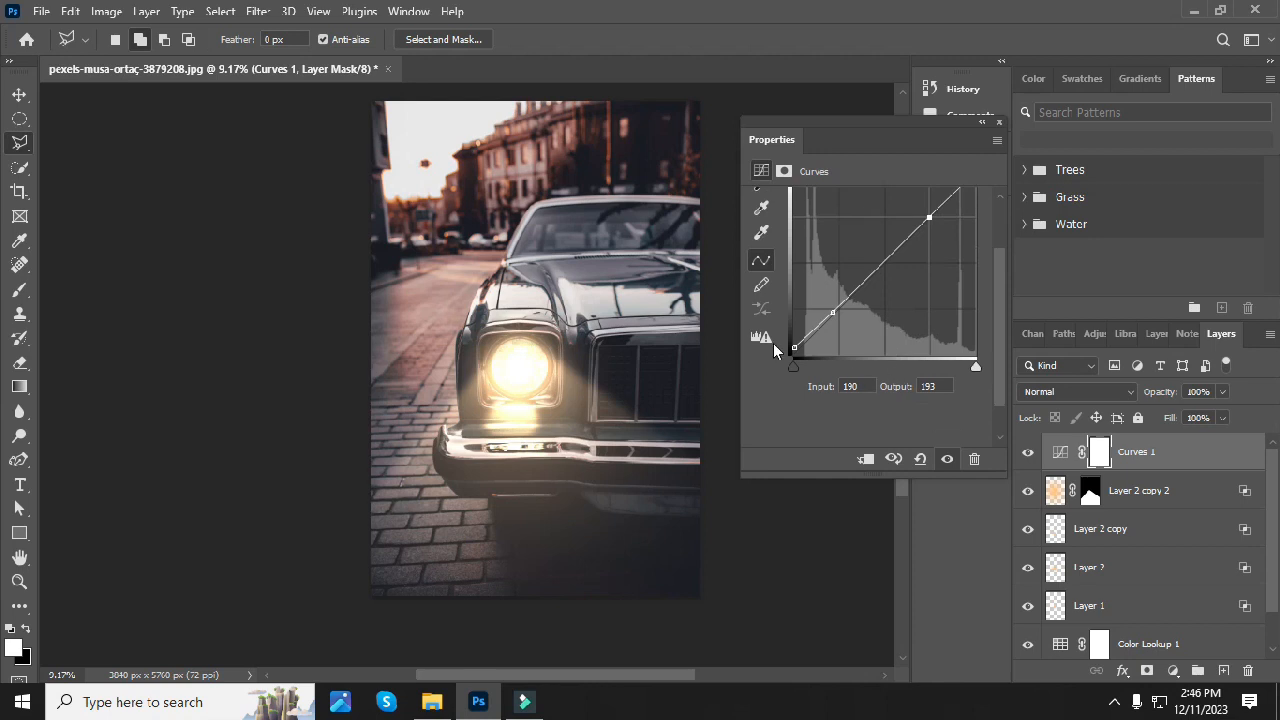
pyautogui.moveTo(793, 348); pyautogui.dragTo(792, 343)
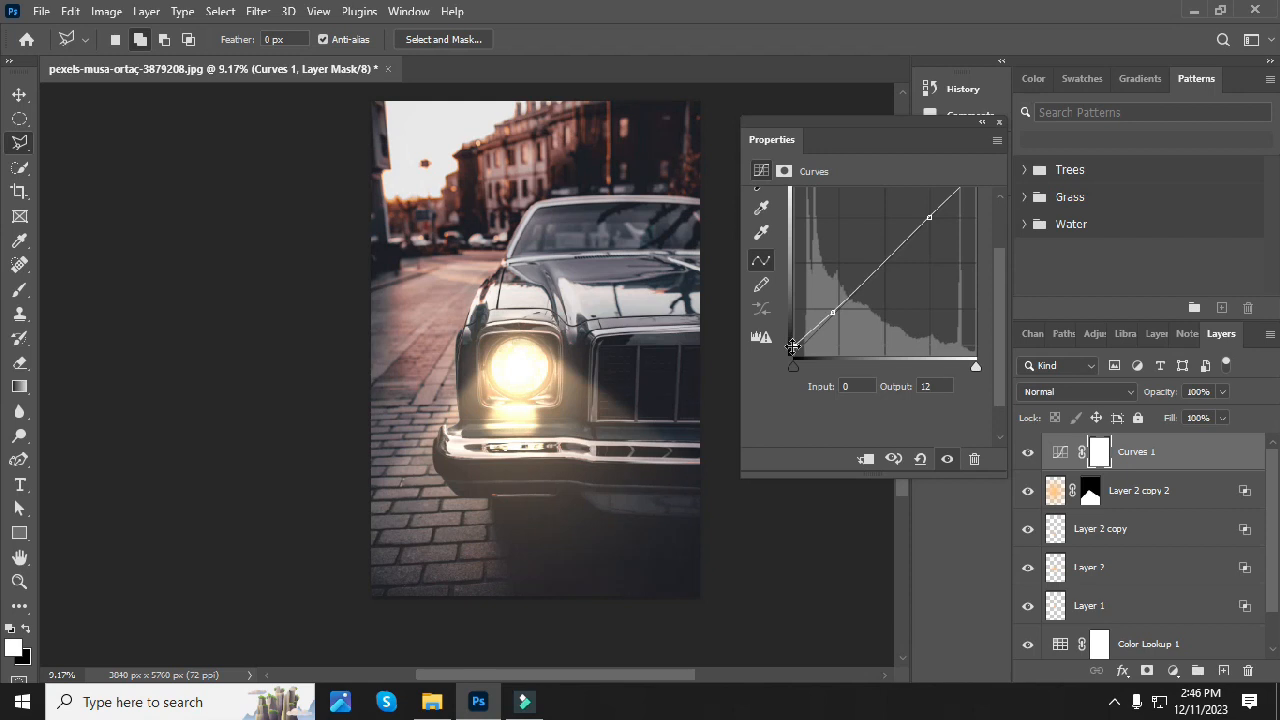
pyautogui.click(832, 313)
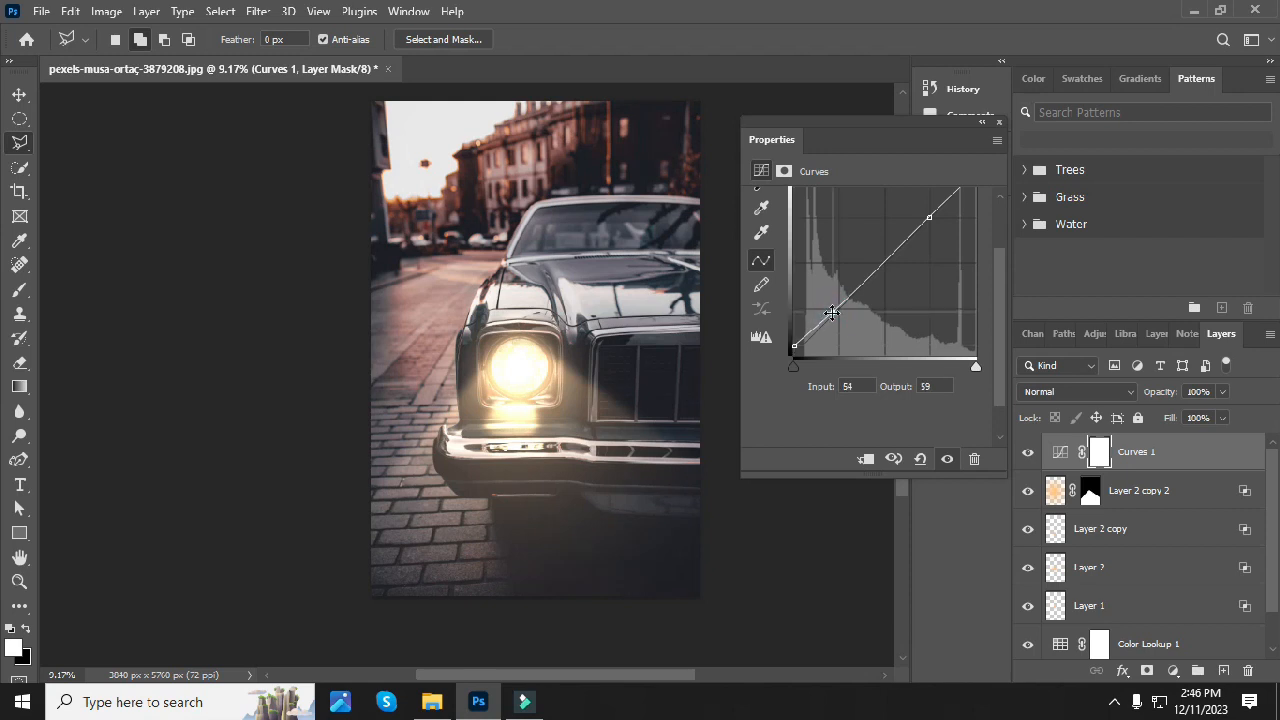
pyautogui.click(931, 216)
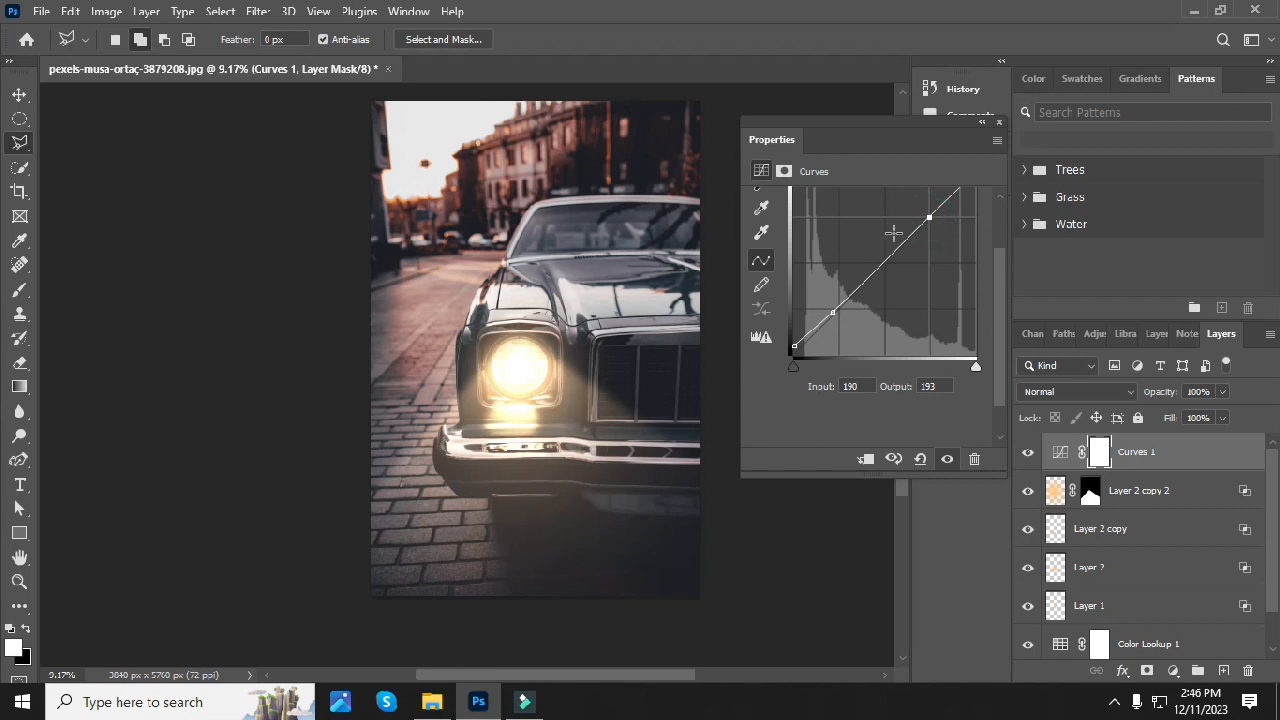
pyautogui.click(998, 122)
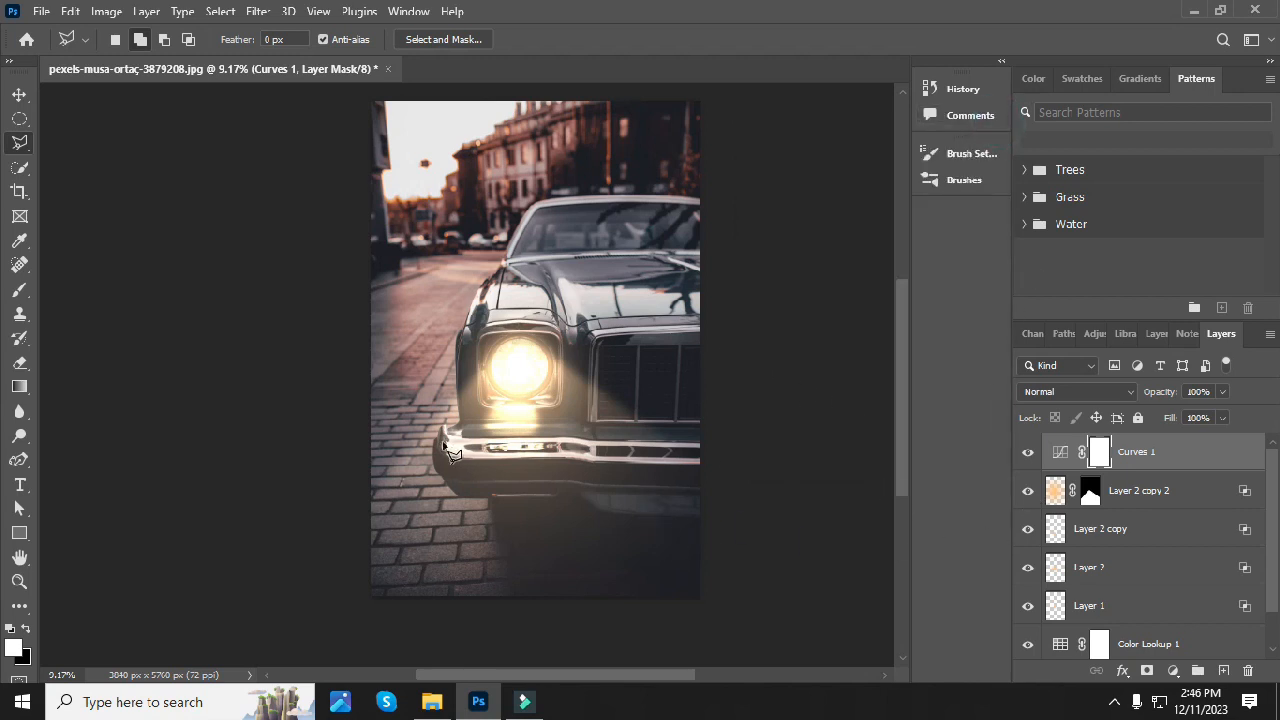
pyautogui.scroll(-1, 445, 445)
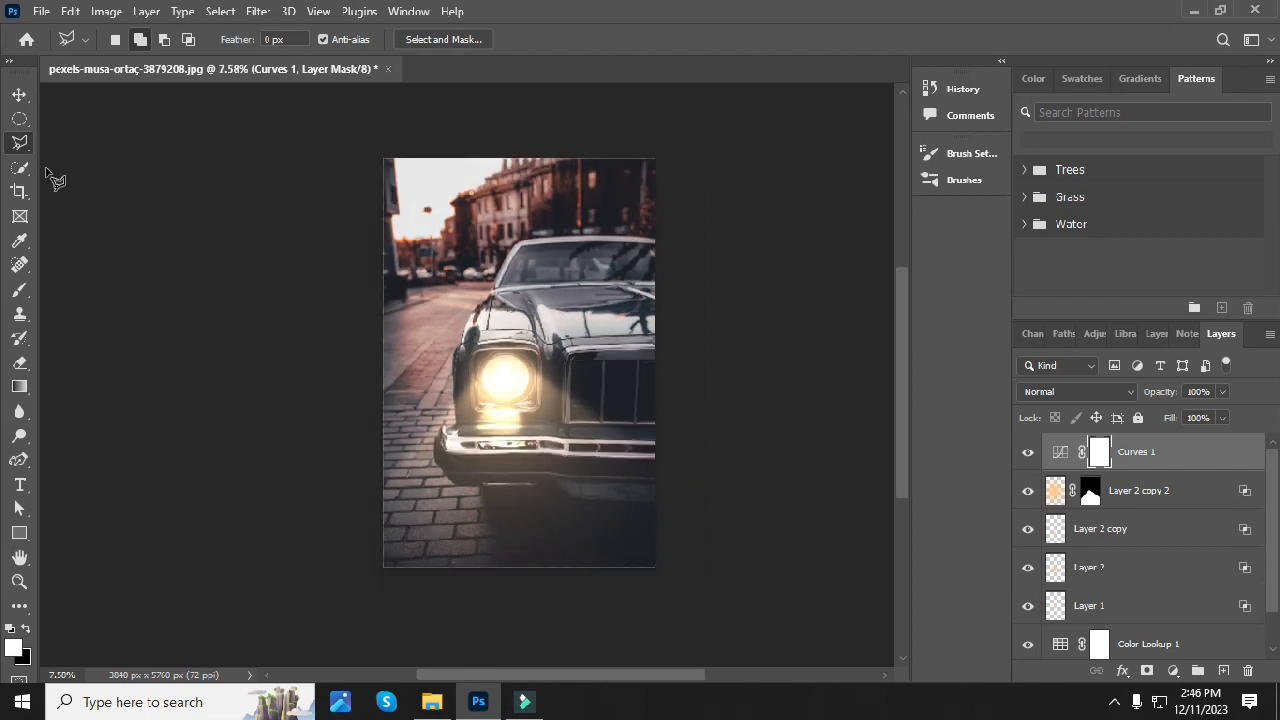